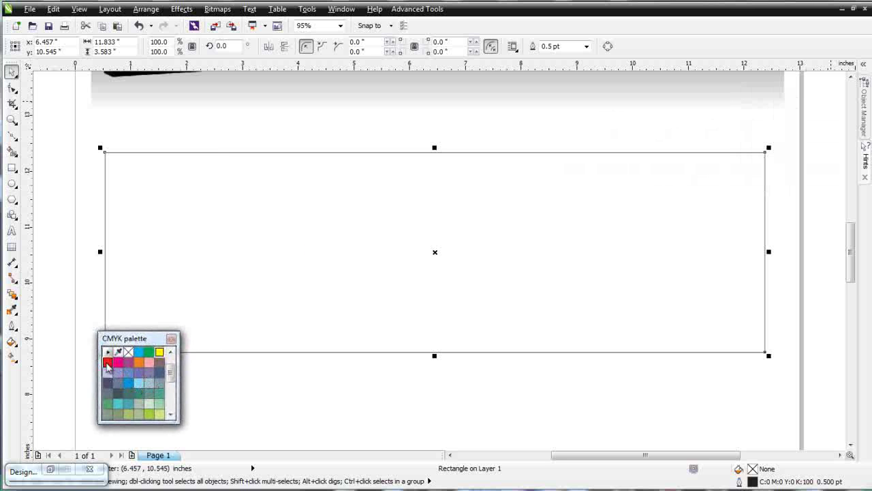
# - Fill the empty rectangle with red, then refine it to the darker red shade C20 M100 Y100 K18
pyautogui.click(107, 361)
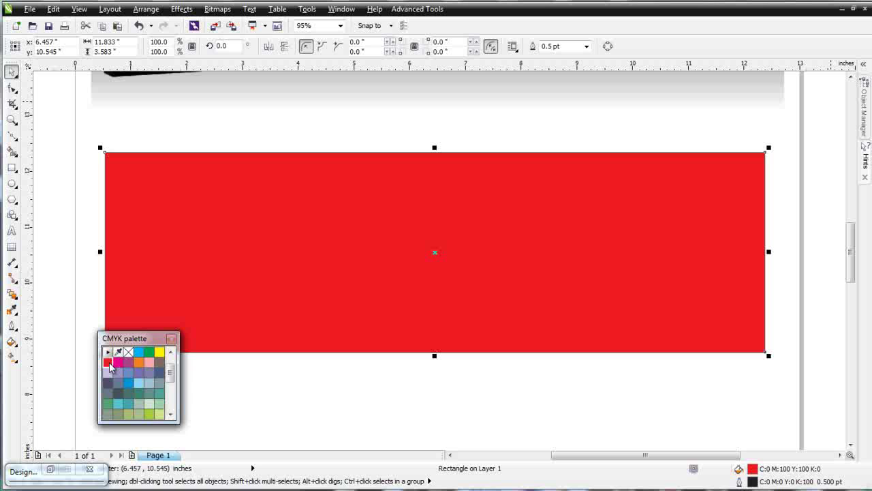
pyautogui.click(109, 366)
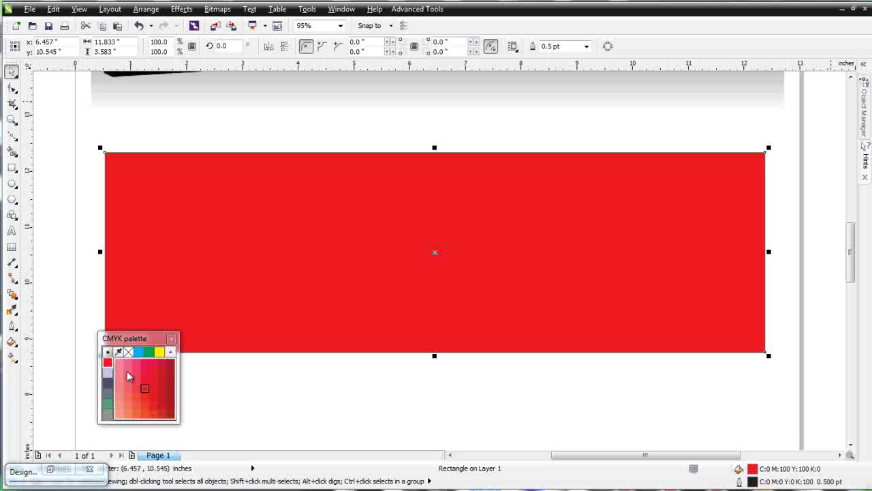
pyautogui.click(170, 407)
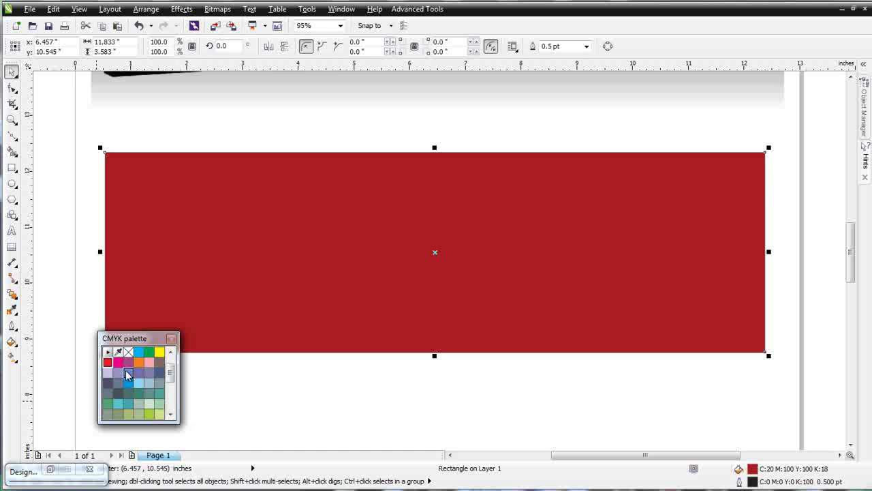
# - Open the object properties of the dark red rectangle and bring its fill settings into view
pyautogui.rightClick(477, 236)
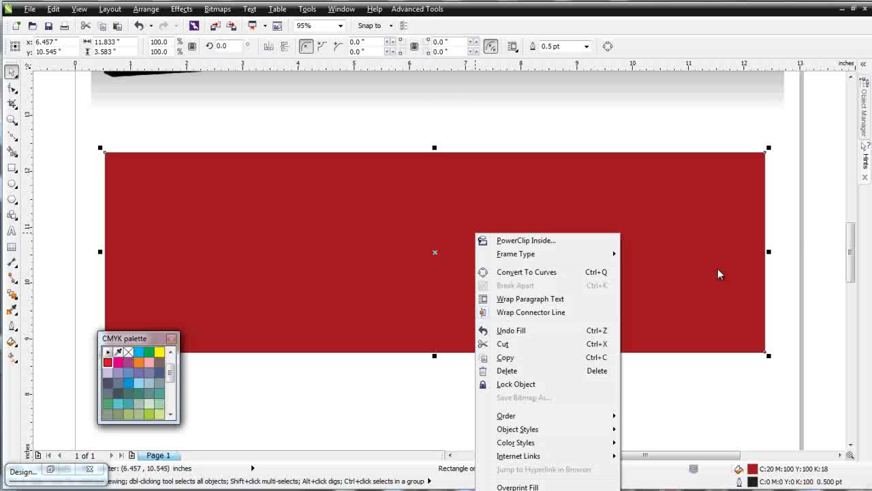
pyautogui.moveTo(853, 237); pyautogui.dragTo(851, 248)
pyautogui.rightClick(489, 142)
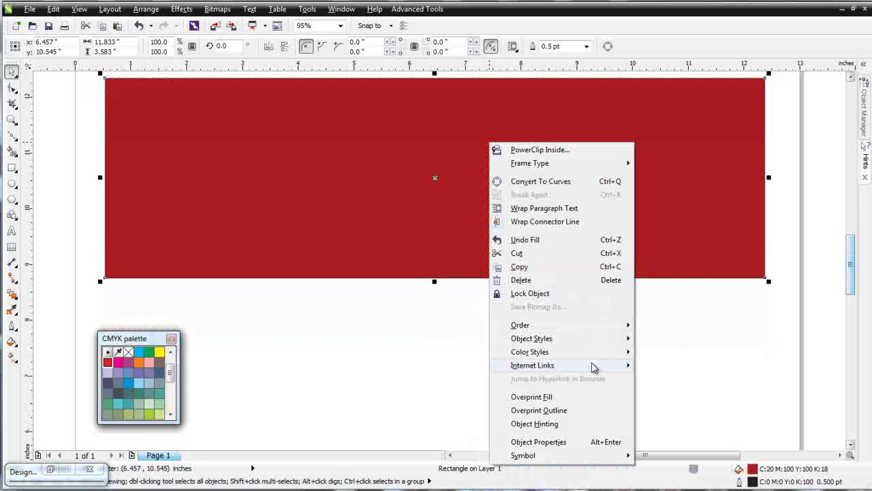
pyautogui.click(539, 442)
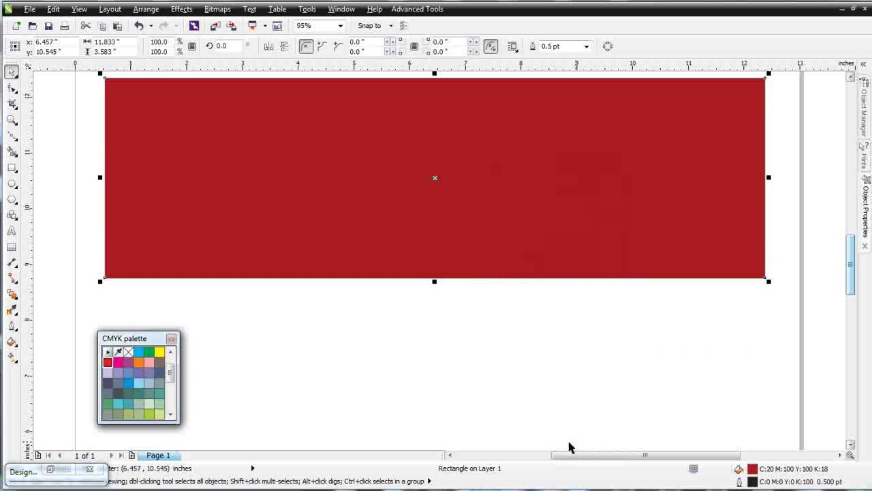
pyautogui.click(342, 9)
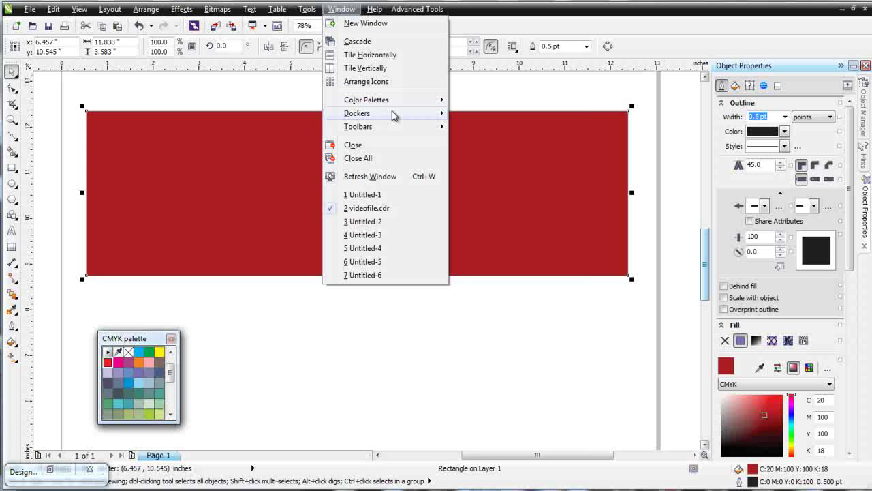
pyautogui.moveTo(393, 115)
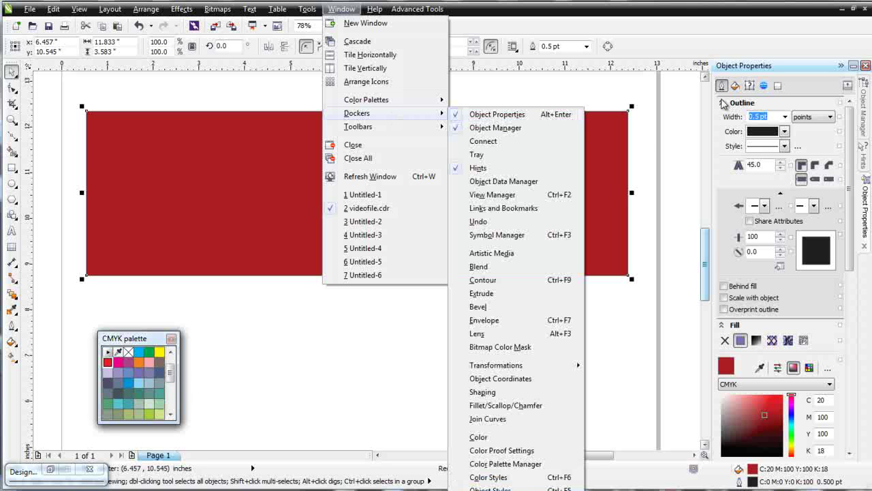
pyautogui.moveTo(850, 167); pyautogui.dragTo(857, 263)
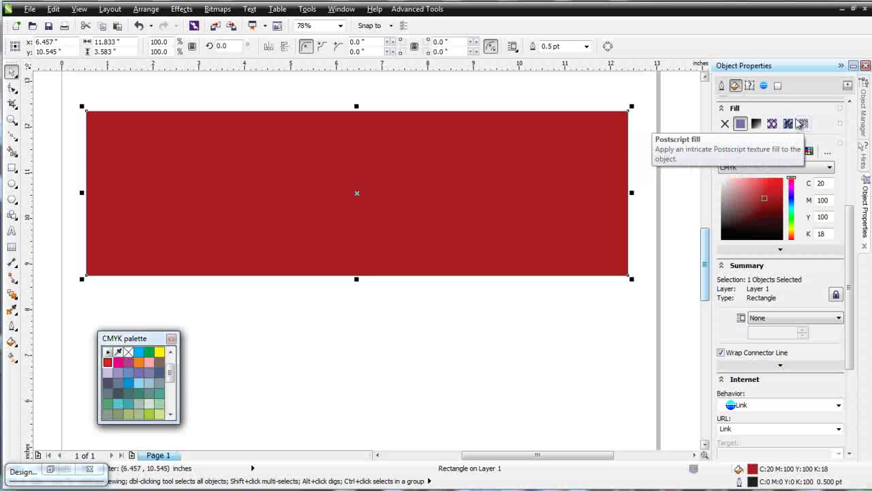
# - Apply a linear two-color fountain fill to the rectangle with midpoint 60 and an angle of about -148.4°
pyautogui.click(757, 127)
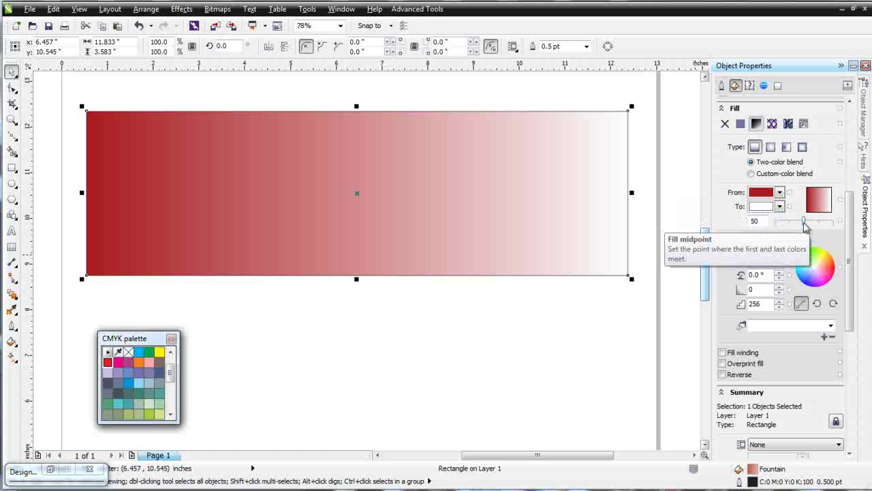
pyautogui.moveTo(803, 227)
pyautogui.mouseDown()
pyautogui.moveTo(792, 228)
pyautogui.moveTo(812, 227)
pyautogui.mouseUp()
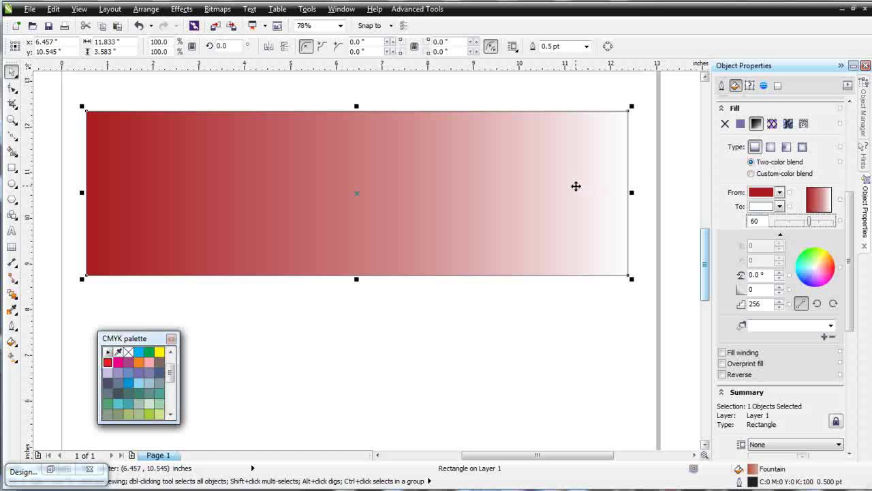
pyautogui.click(823, 205)
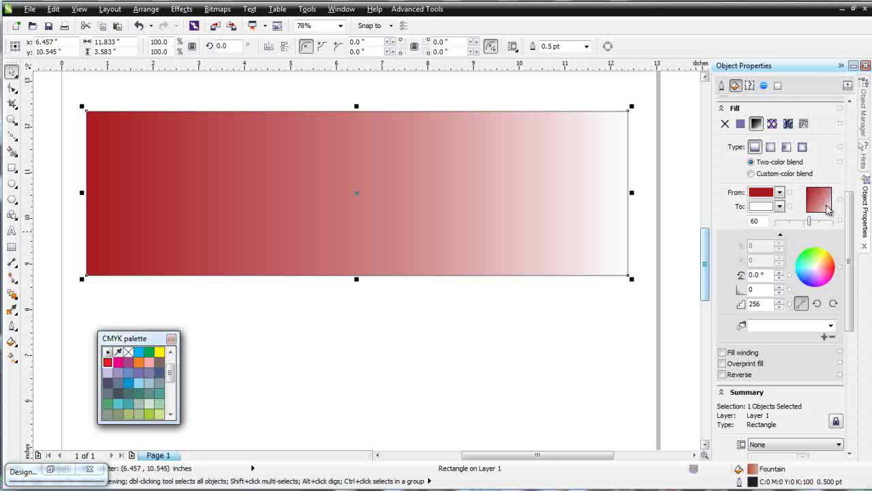
pyautogui.click(827, 209)
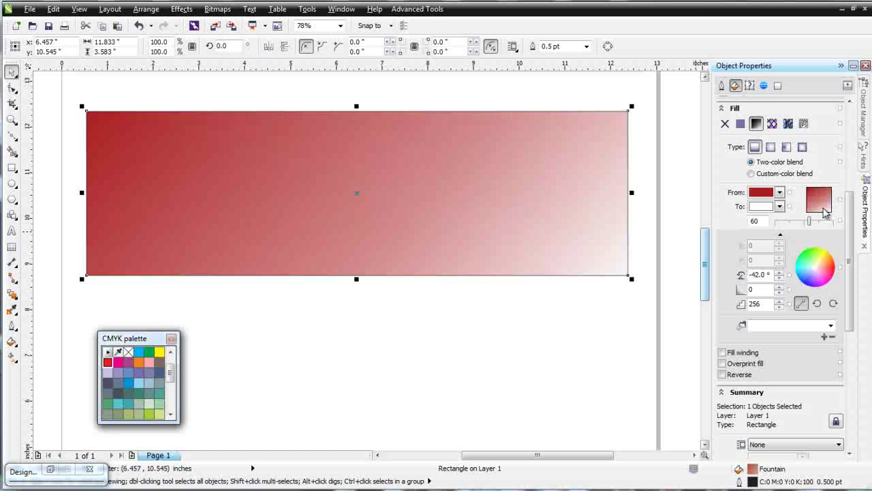
pyautogui.click(813, 209)
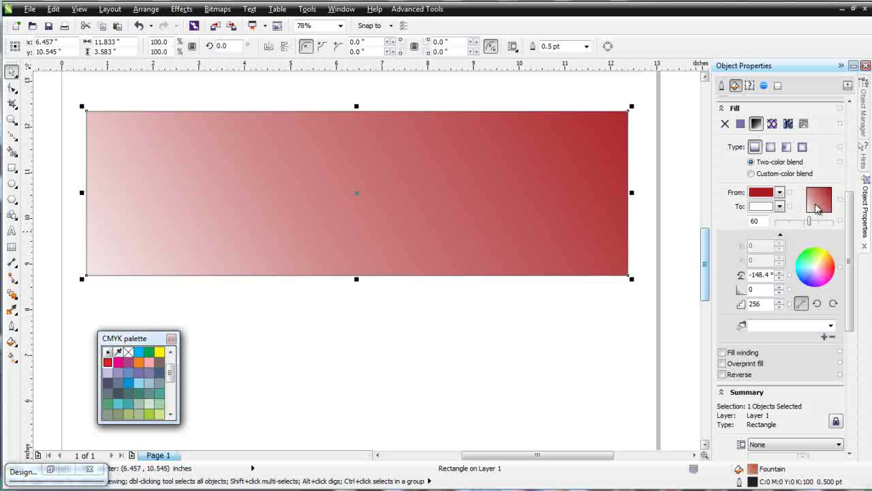
# - Try a radial fountain fill centred at X -28, Y 30, and a conical one centred at X 7, Y -2
pyautogui.click(772, 149)
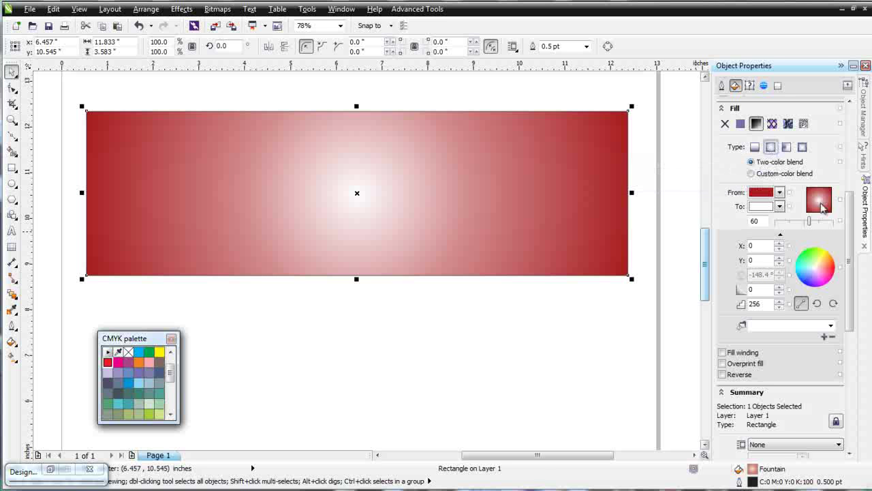
pyautogui.moveTo(823, 206); pyautogui.dragTo(812, 193)
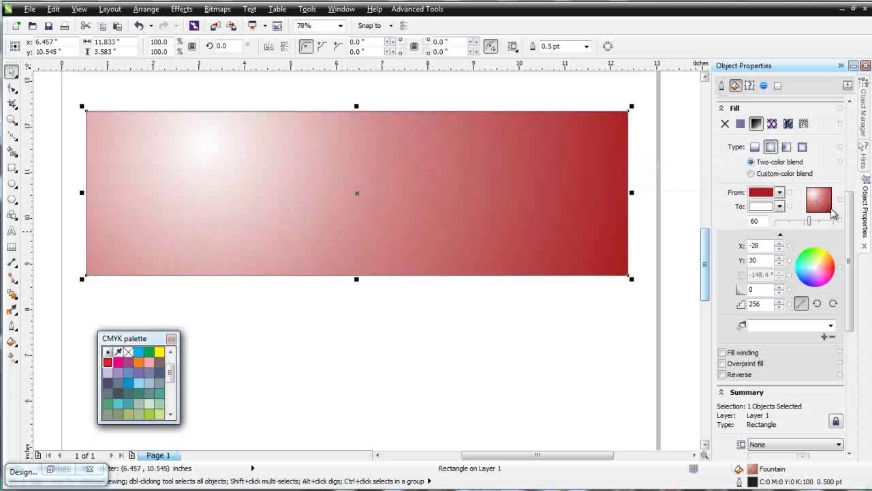
pyautogui.click(787, 149)
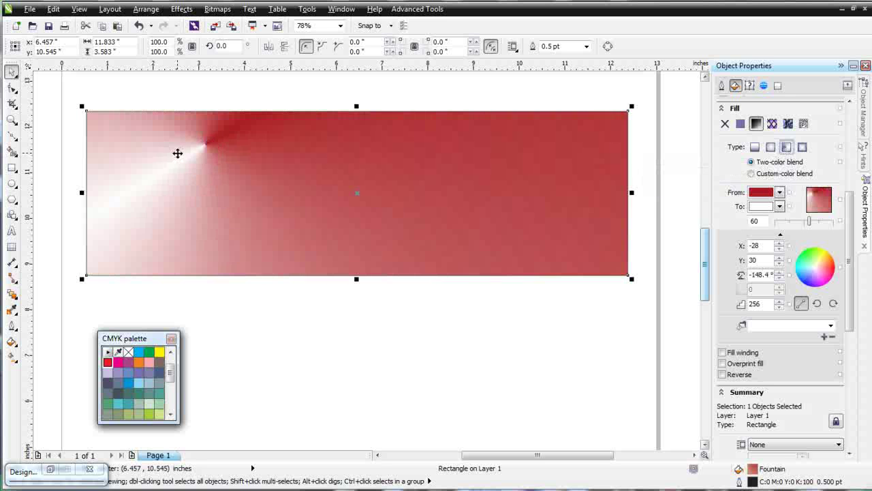
pyautogui.click(822, 204)
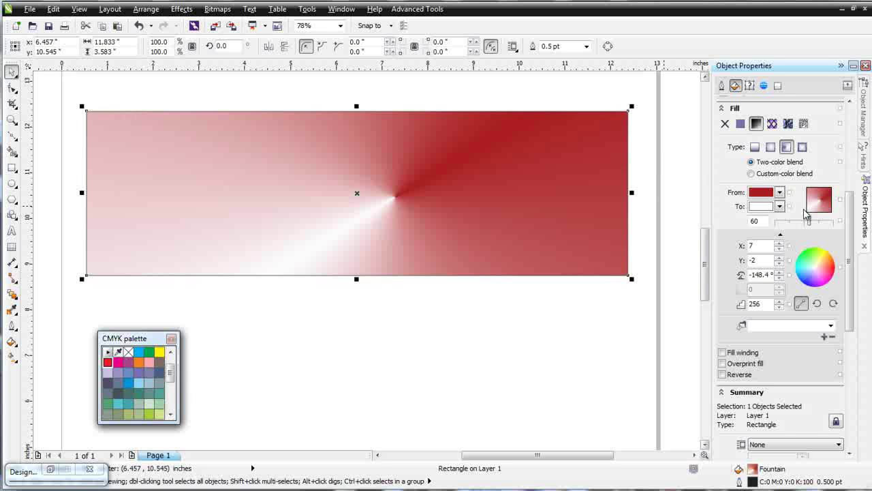
# - Switch the rectangle to a square fountain fill with its centre offset to about X -21, Y 9
pyautogui.click(802, 147)
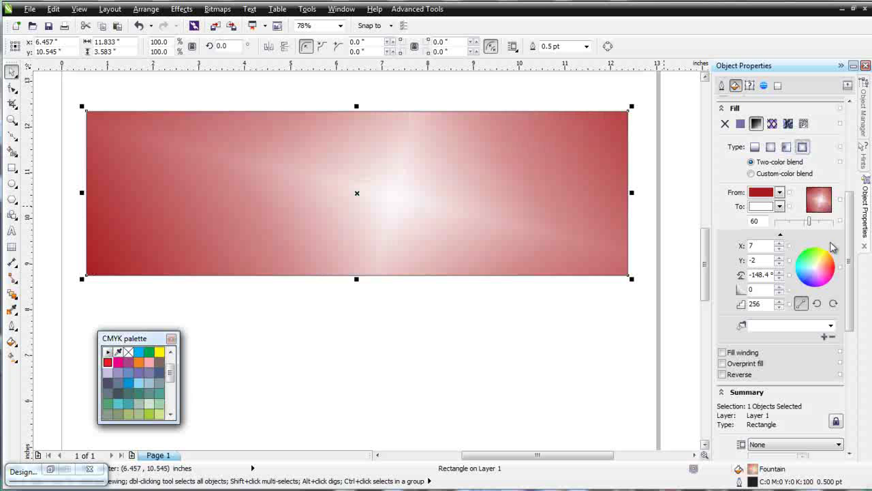
pyautogui.moveTo(822, 208); pyautogui.dragTo(812, 196)
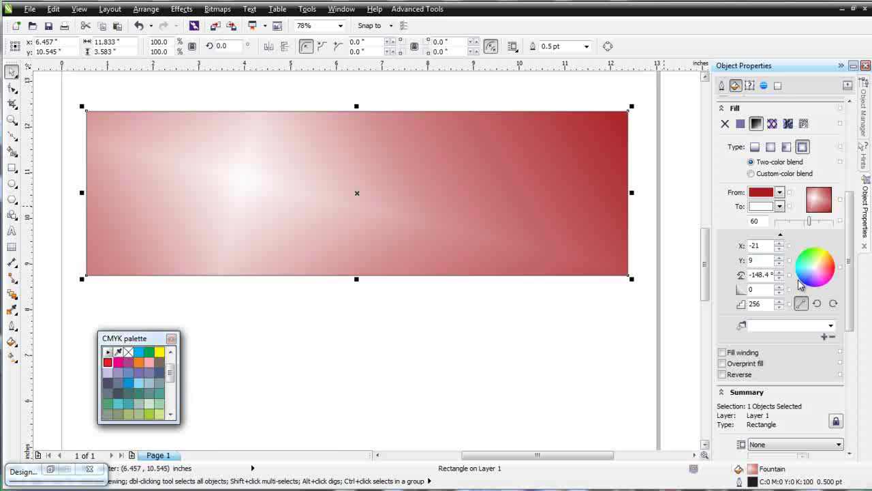
# - Blend the fountain fill from bright red to yellow with the midpoint at 54
pyautogui.click(780, 206)
pyautogui.click(783, 229)
pyautogui.click(780, 206)
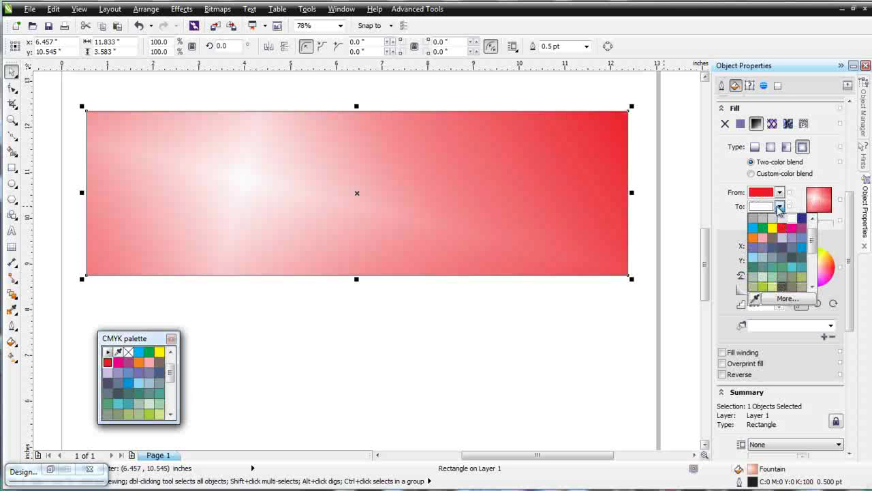
pyautogui.click(774, 232)
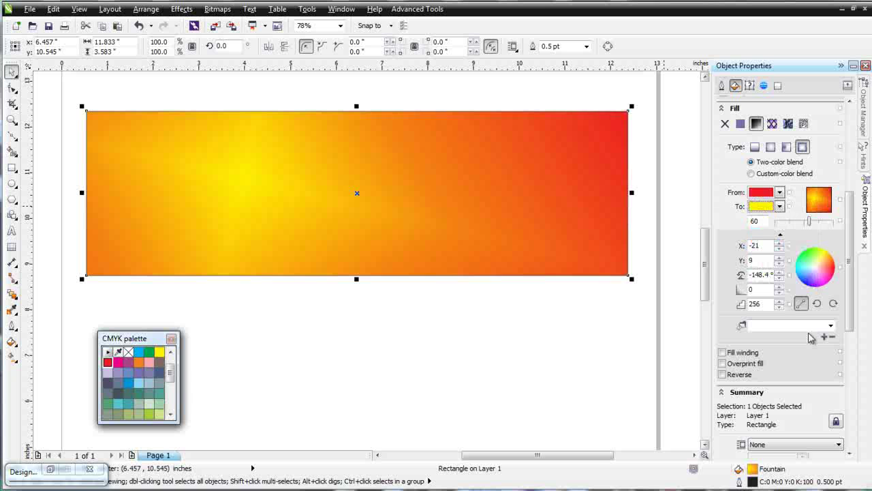
pyautogui.moveTo(808, 223); pyautogui.dragTo(804, 225)
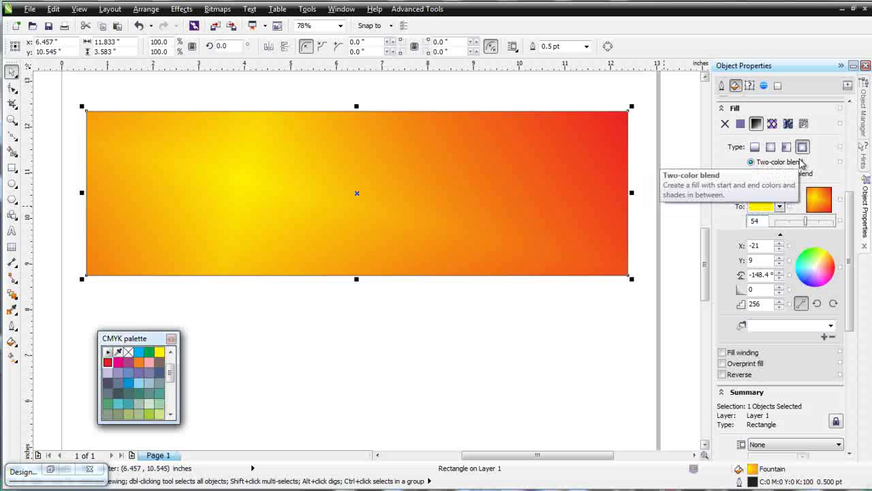
# - Change the fountain fill to a custom-color blend and set its yellow end color to white
pyautogui.click(748, 175)
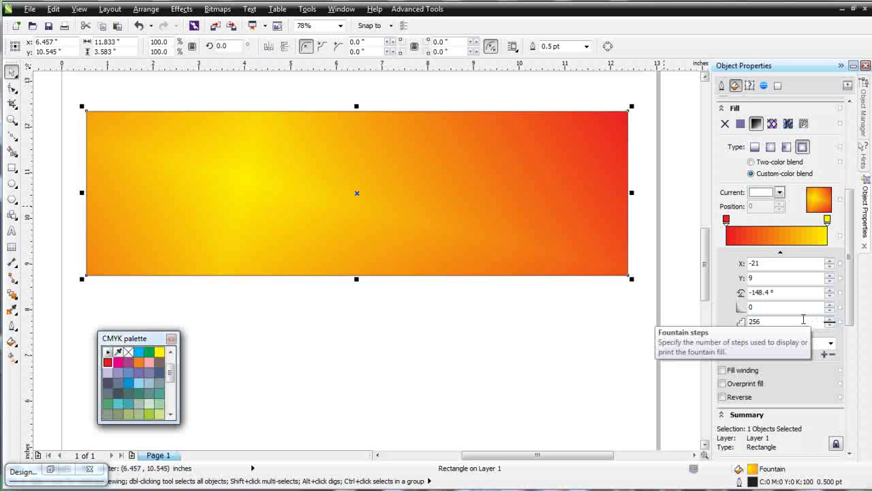
pyautogui.click(827, 219)
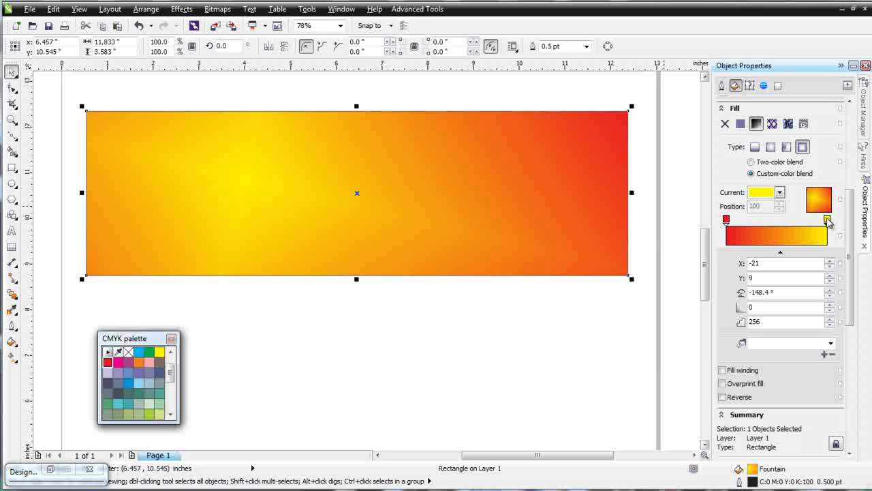
pyautogui.click(780, 193)
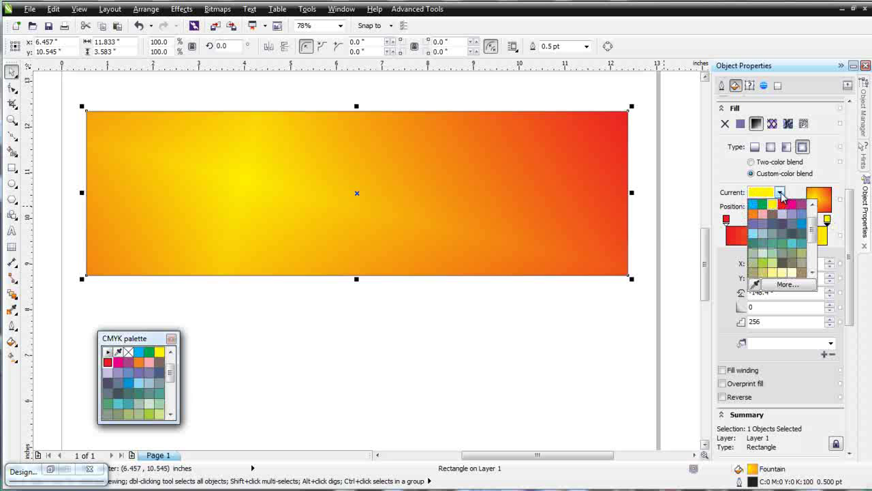
pyautogui.scroll(2, 791, 212)
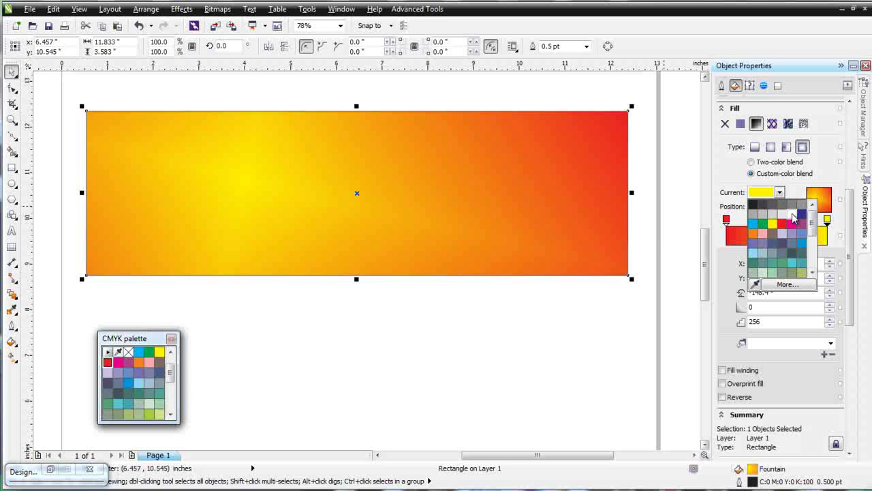
pyautogui.click(791, 215)
pyautogui.click(780, 194)
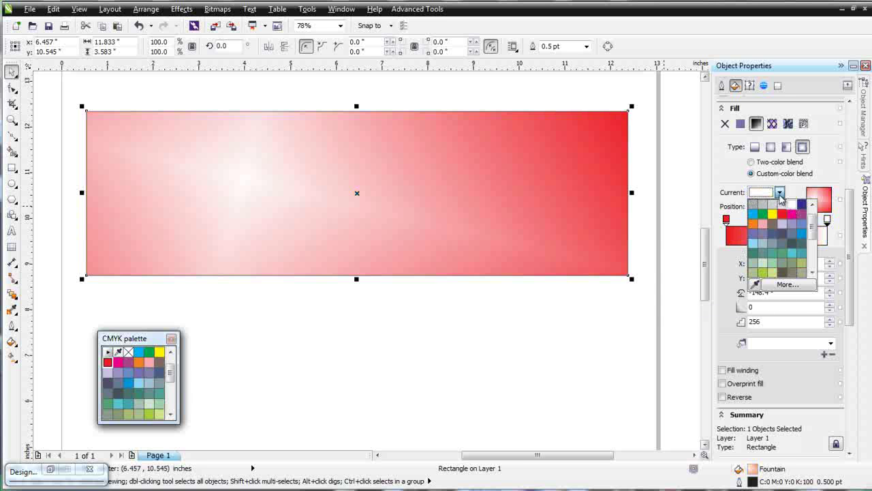
pyautogui.click(785, 284)
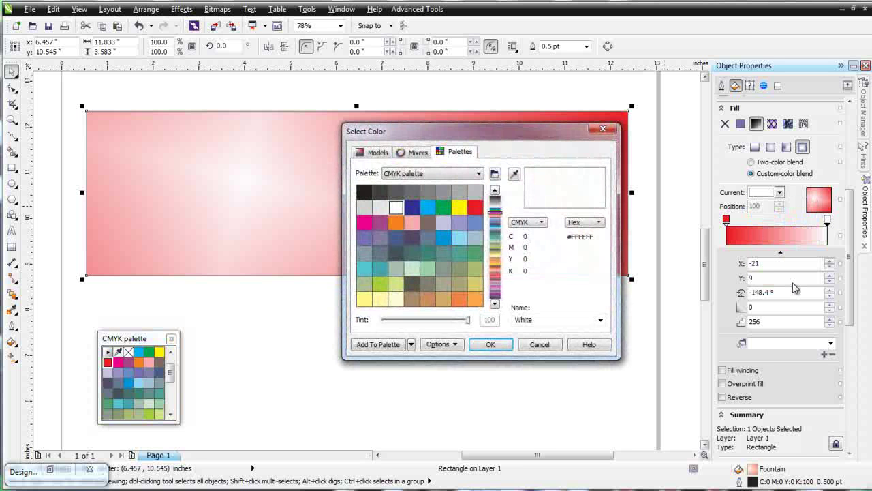
pyautogui.click(414, 151)
pyautogui.click(374, 152)
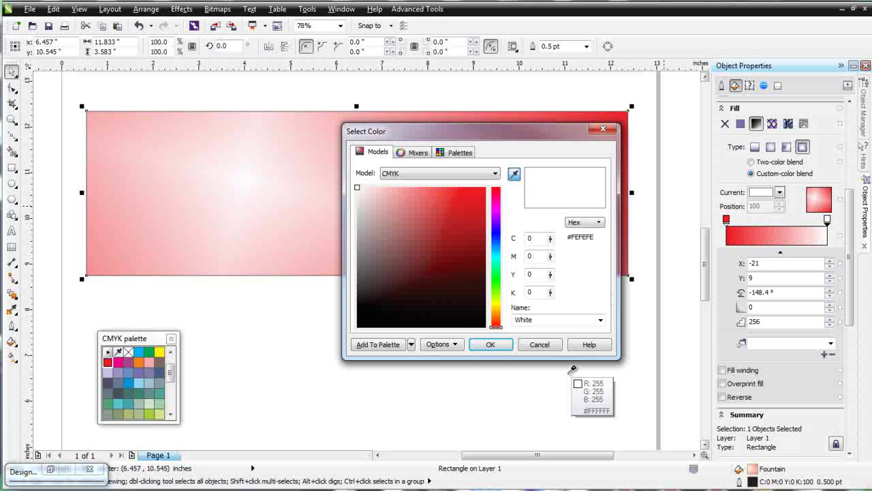
pyautogui.click(544, 347)
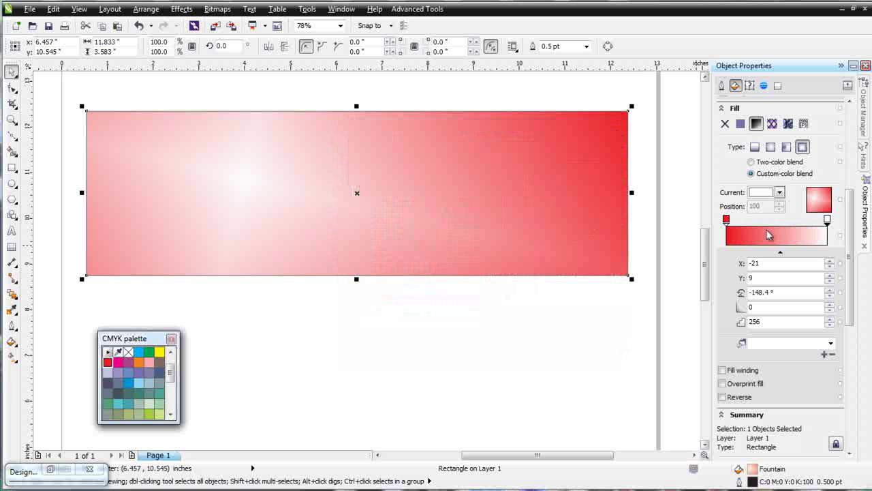
# - Sample a pale pink from the rectangle for the blend's end color and add an intermediate color at position 33
pyautogui.click(780, 194)
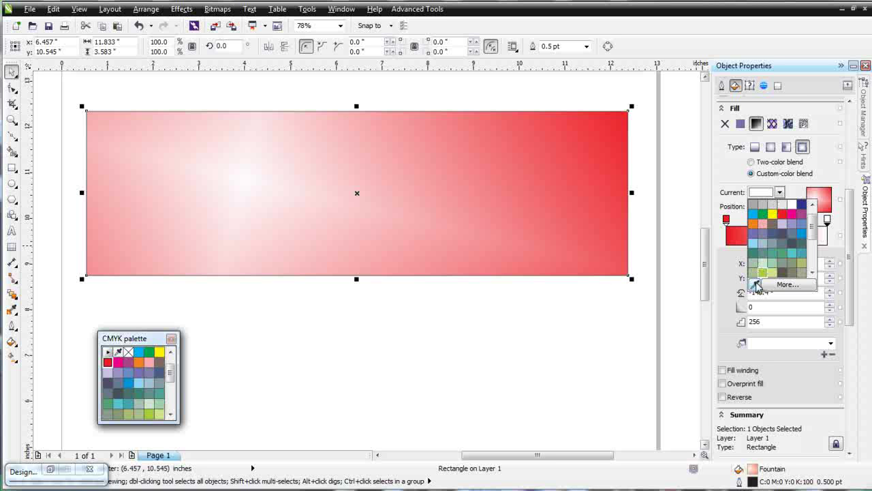
pyautogui.click(757, 285)
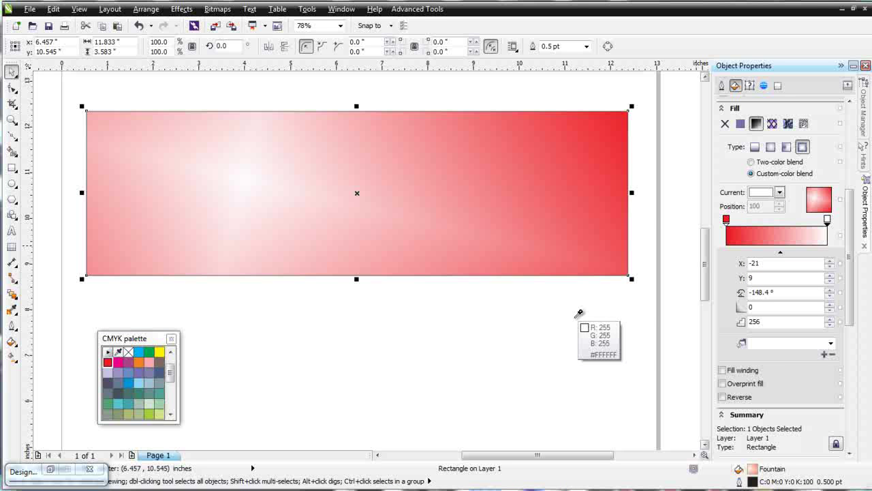
pyautogui.click(279, 182)
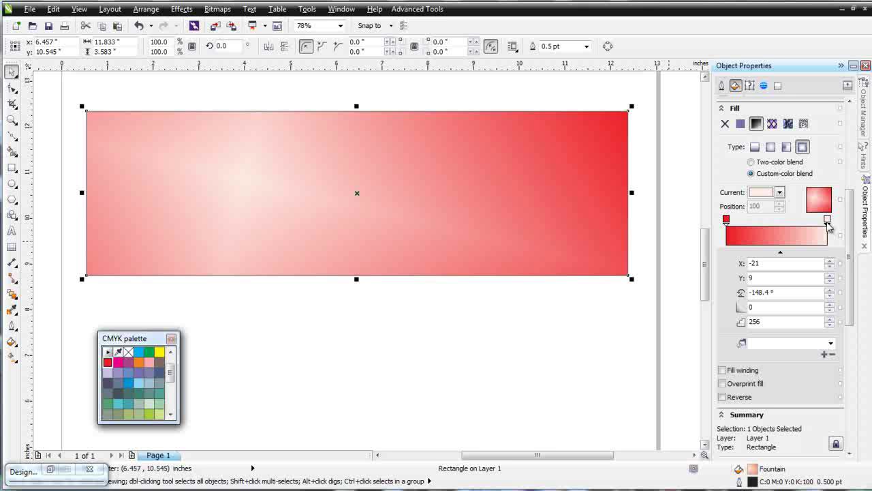
pyautogui.doubleClick(761, 227)
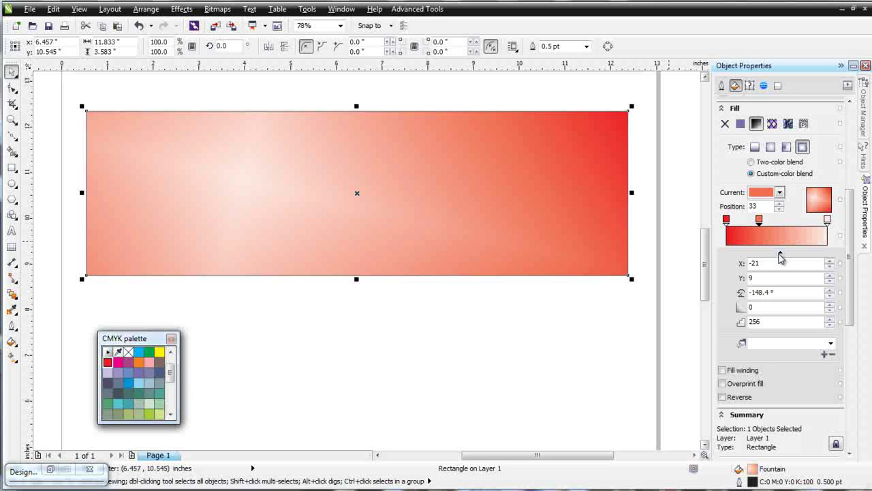
# - Set the intermediate color at position 33 to yellow and add a red color at position 59 of the blend
pyautogui.click(779, 192)
pyautogui.click(772, 224)
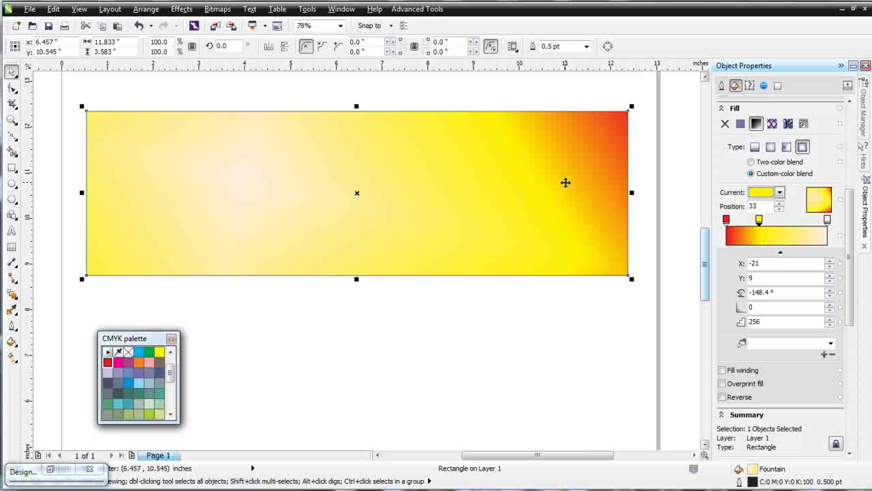
pyautogui.doubleClick(789, 226)
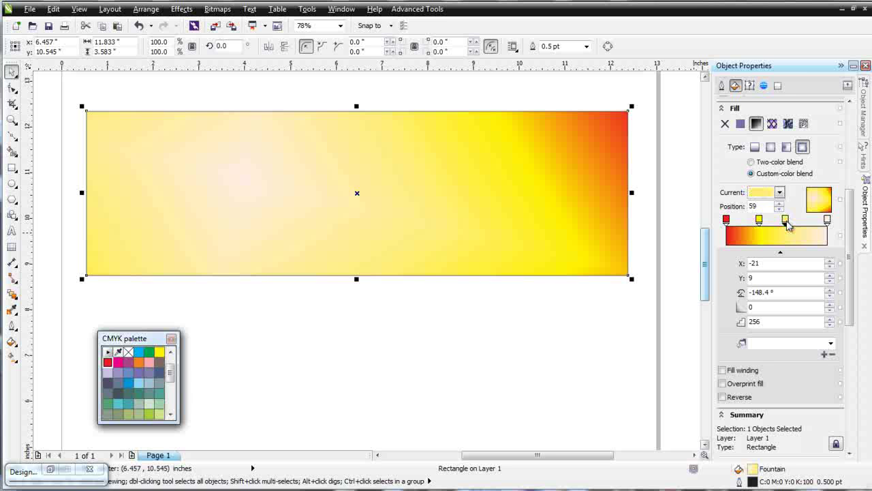
pyautogui.click(780, 192)
pyautogui.click(783, 223)
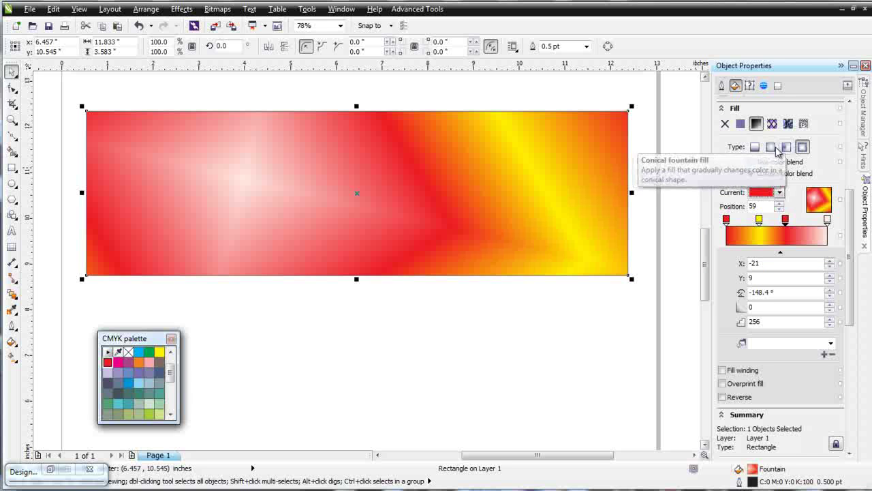
# - Reshape the square fill on the rectangle with its centre near X -1, Y -1 and angle about 194°, and recolor its outer end purple
pyautogui.click(12, 357)
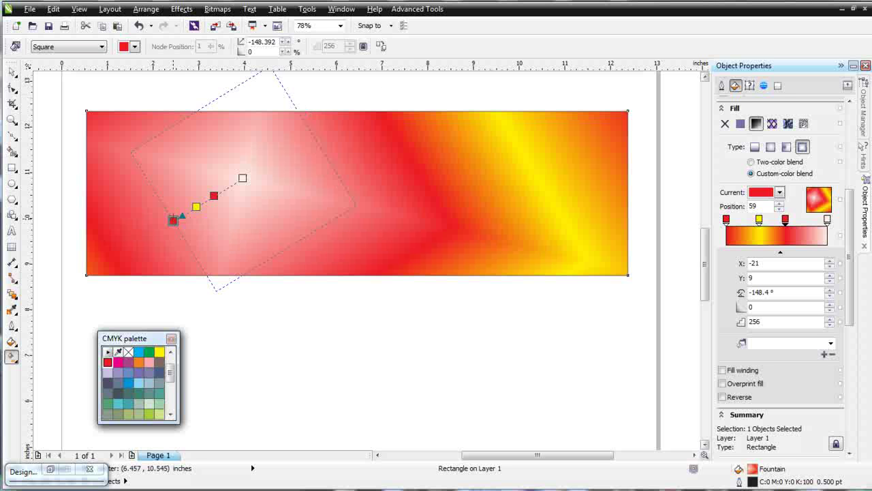
pyautogui.moveTo(173, 219); pyautogui.dragTo(130, 255)
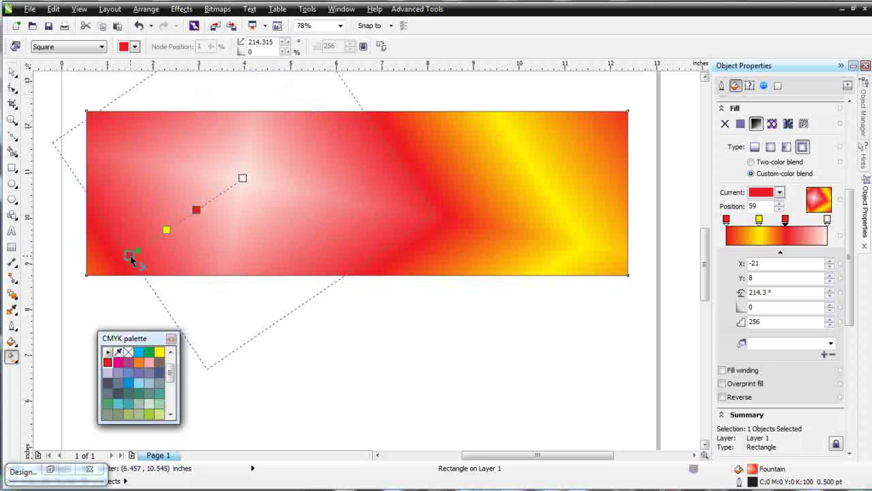
pyautogui.moveTo(243, 178); pyautogui.dragTo(380, 184)
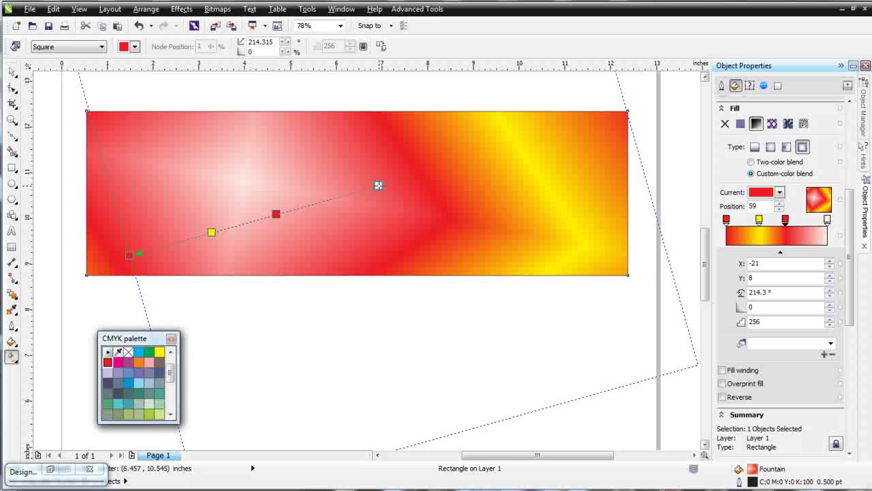
pyautogui.moveTo(269, 198); pyautogui.dragTo(347, 196)
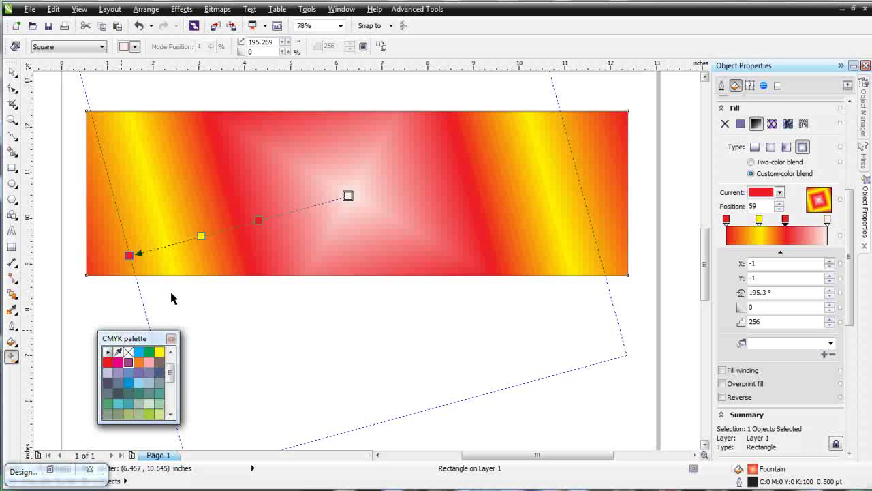
pyautogui.moveTo(143, 278); pyautogui.dragTo(196, 232)
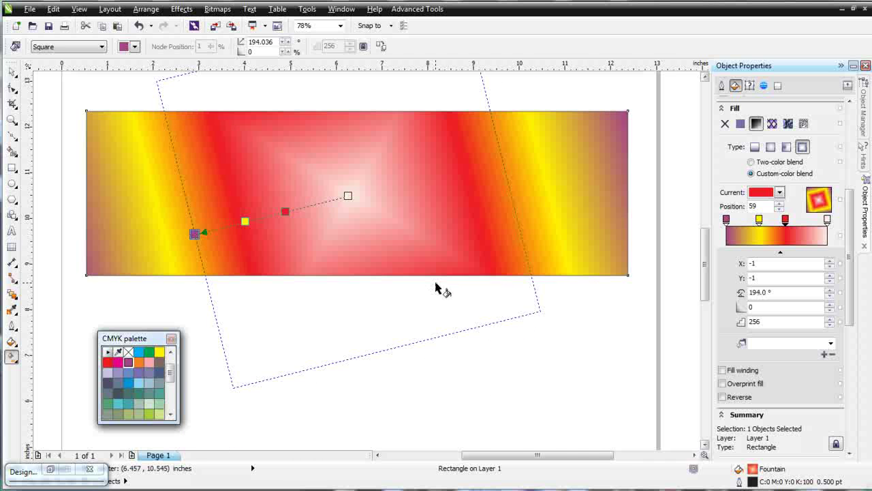
# - Reverse the fill's direction to about 6.8° with its centre near X -13, Y 5, and move the yellow node to position 42
pyautogui.scroll(-2, 409, 269)
pyautogui.scroll(2, 375, 248)
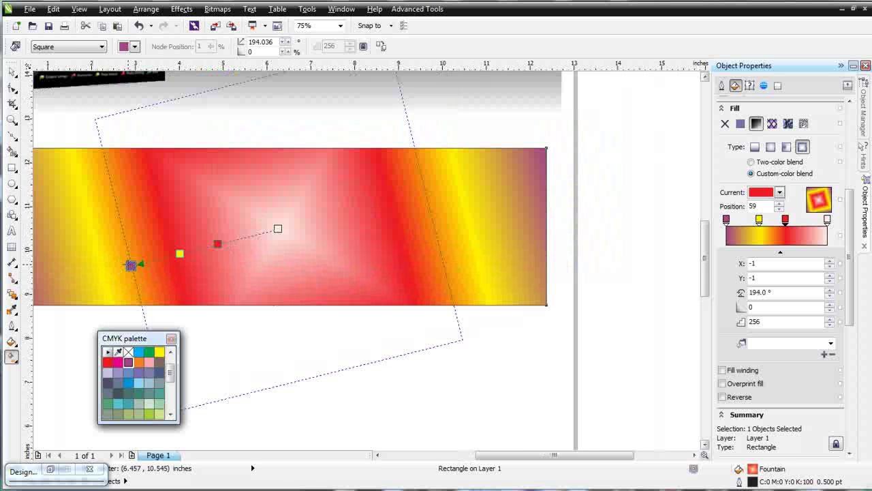
pyautogui.moveTo(131, 264); pyautogui.dragTo(377, 199)
pyautogui.moveTo(278, 228); pyautogui.dragTo(219, 217)
pyautogui.moveTo(288, 209); pyautogui.dragTo(317, 205)
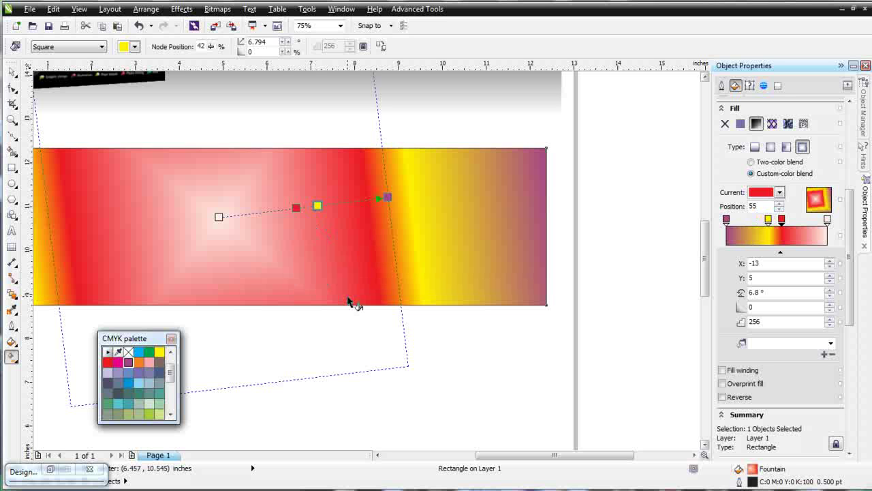
# - Fill the rectangle with solid red and apply a linear red-to-white fountain fill across it at about 0.8°
pyautogui.click(13, 72)
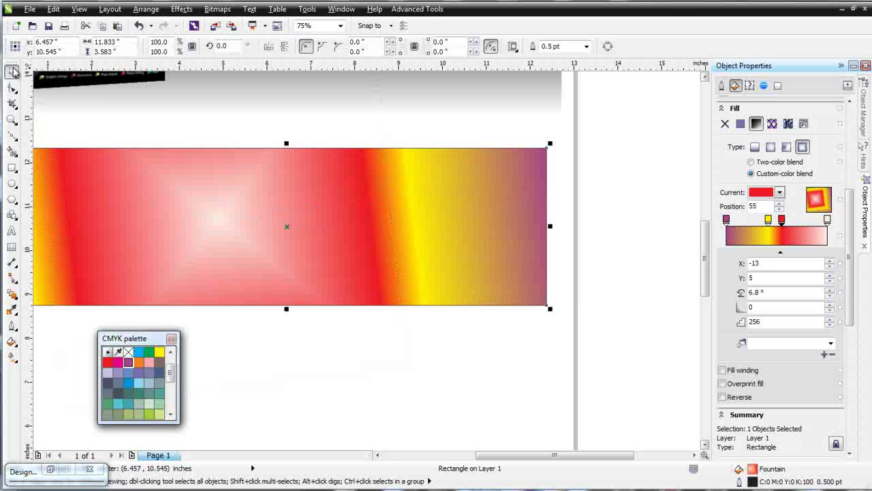
pyautogui.click(107, 362)
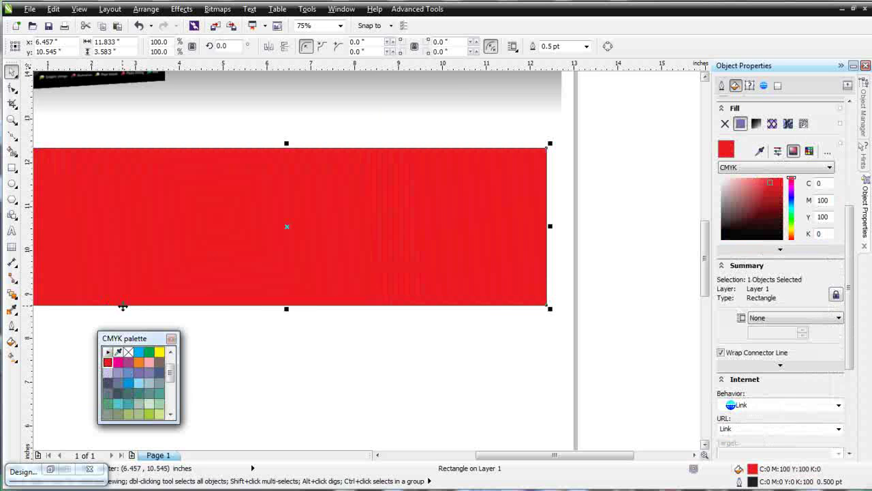
pyautogui.click(11, 357)
pyautogui.moveTo(70, 221); pyautogui.dragTo(479, 216)
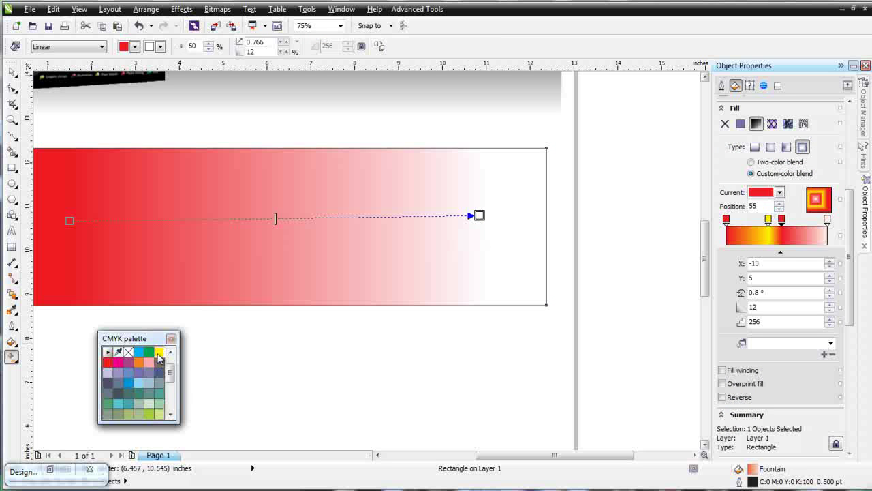
# - Change the linear fill's end color to yellow and restore it to white
pyautogui.moveTo(477, 220); pyautogui.dragTo(479, 217)
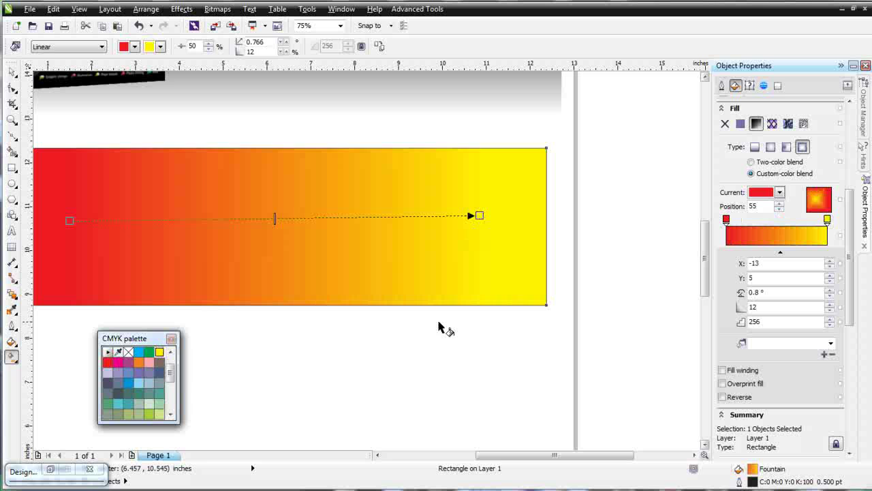
pyautogui.click(170, 353)
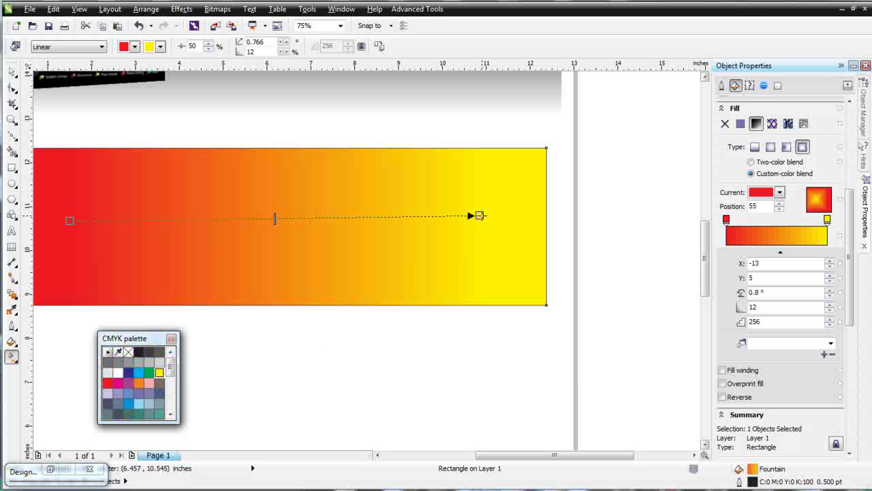
pyautogui.click(477, 216)
pyautogui.click(117, 375)
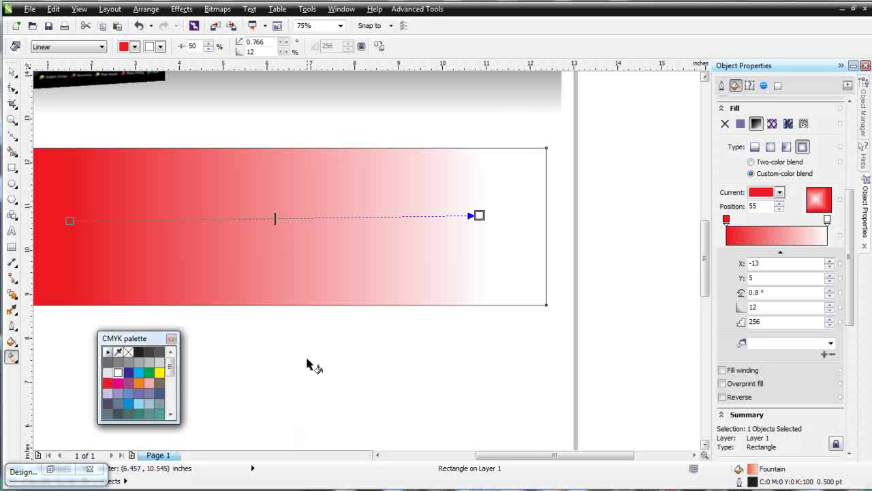
# - Switch the rectangle to a radial fountain fill and enlarge its radius, bringing the edge pad to 0
pyautogui.press('F3')
pyautogui.scroll(2, 323, 175)
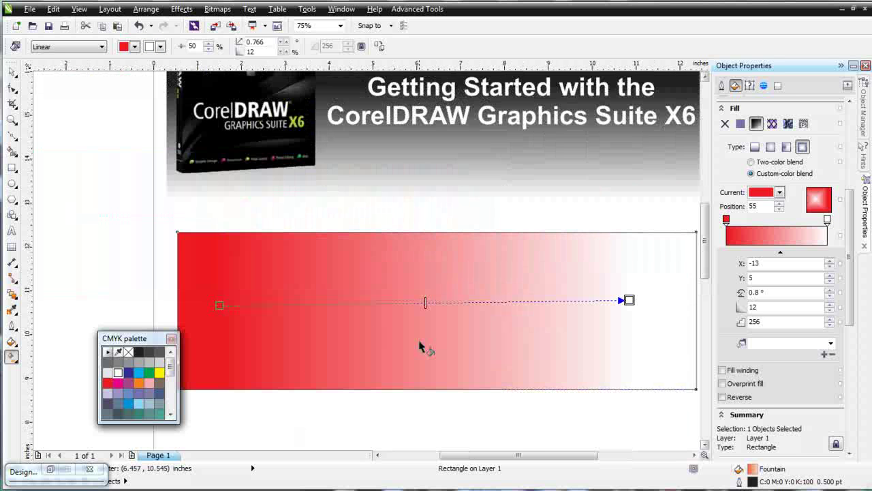
pyautogui.scroll(-2, 368, 265)
pyautogui.scroll(2, 341, 265)
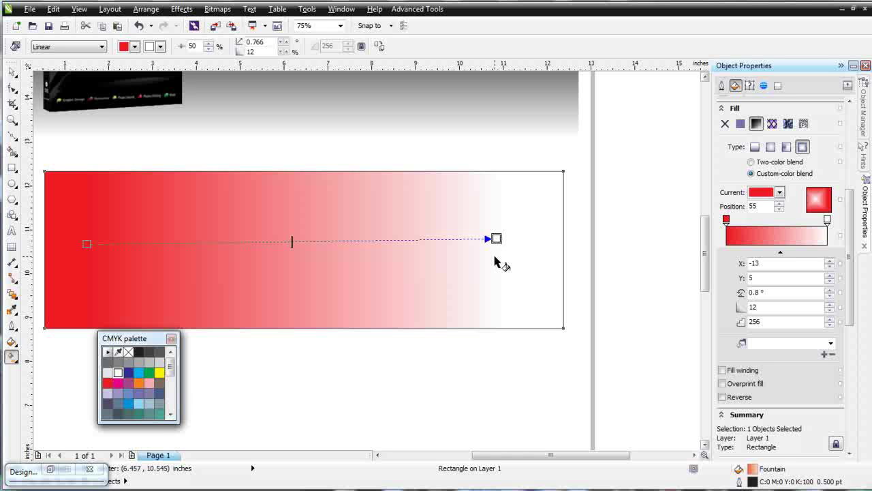
pyautogui.click(770, 147)
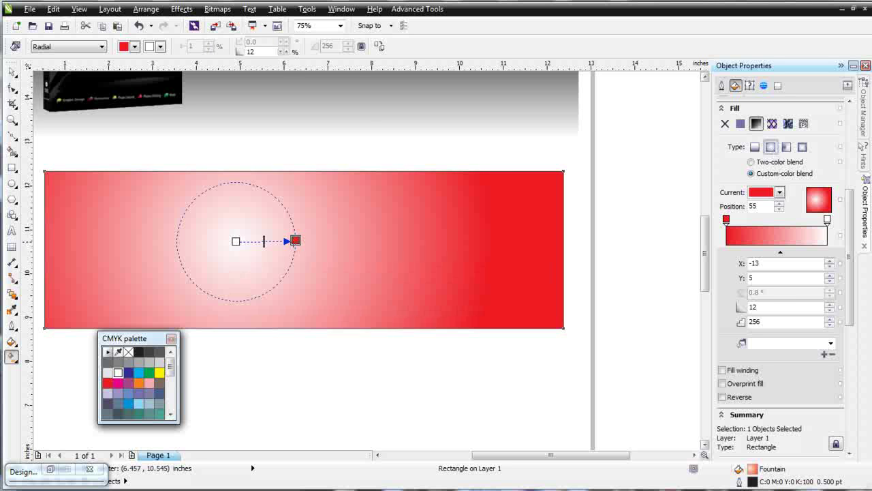
pyautogui.moveTo(295, 240); pyautogui.dragTo(404, 299)
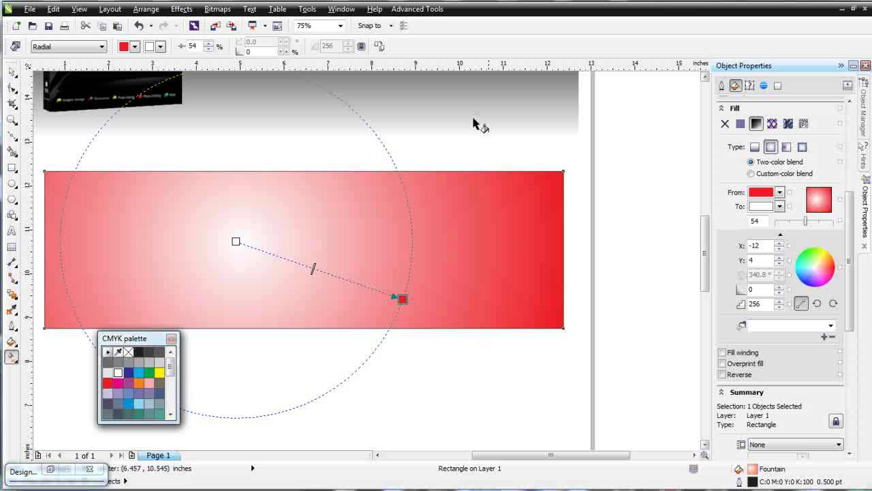
# - Apply a full color pattern fill to the rectangle and choose the green teardrop pattern
pyautogui.click(773, 123)
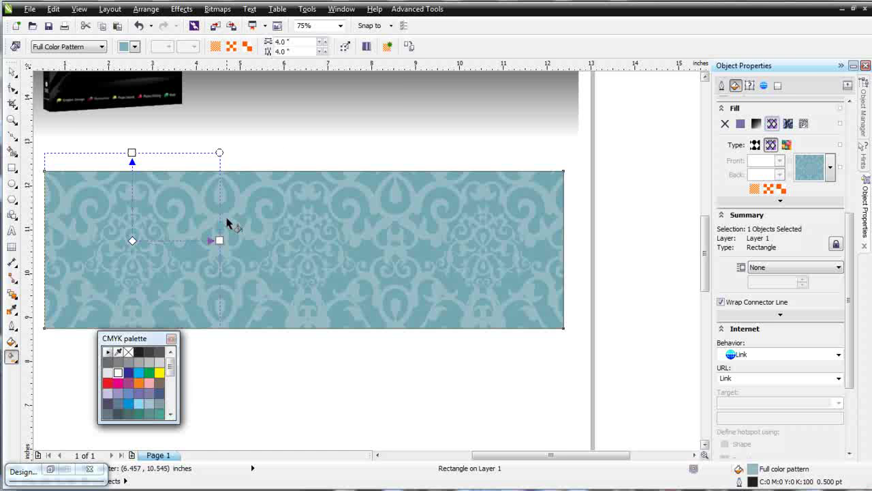
pyautogui.click(11, 71)
pyautogui.click(384, 386)
pyautogui.click(393, 284)
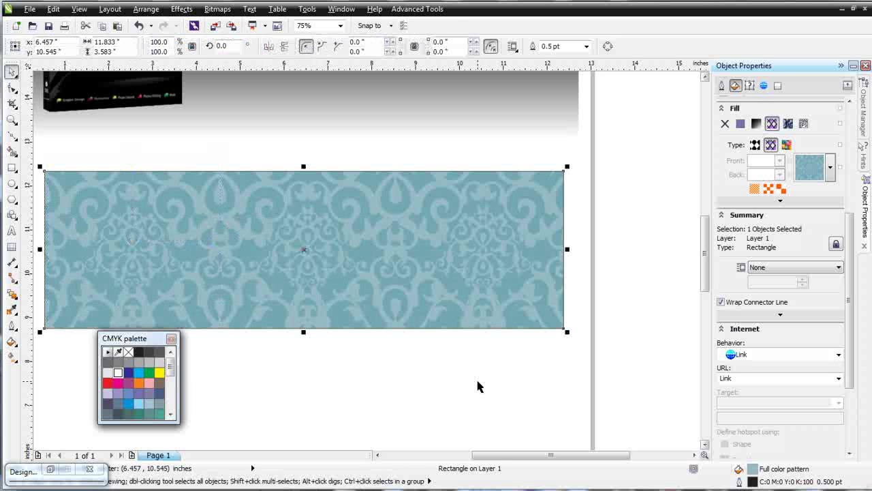
pyautogui.click(831, 166)
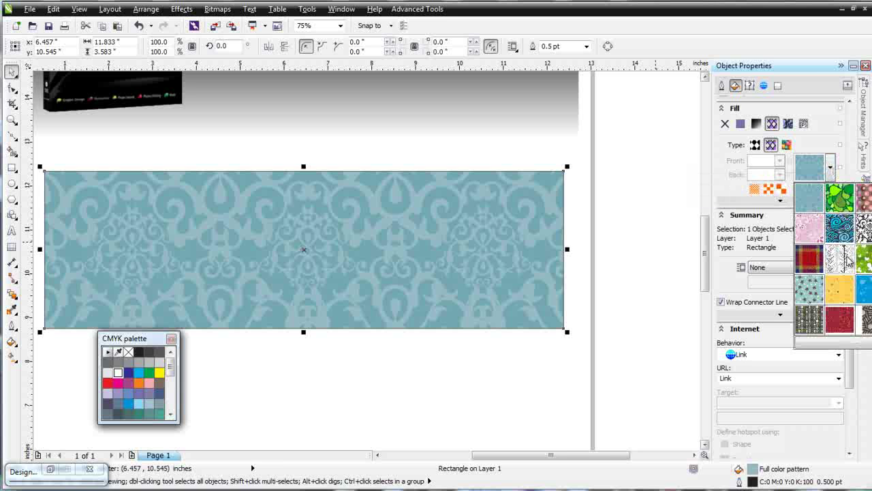
pyautogui.click(839, 199)
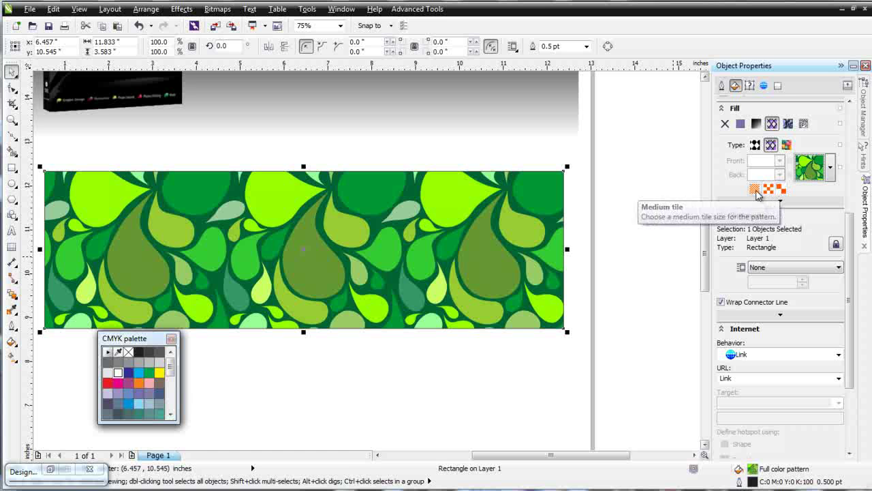
# - Show the additional pattern fill settings and set the pattern's rotation to 33°
pyautogui.click(781, 202)
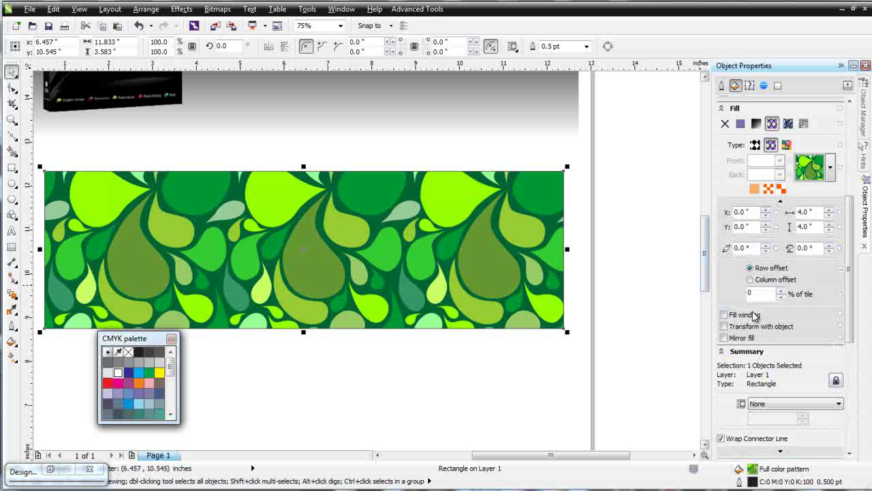
pyautogui.doubleClick(806, 247)
pyautogui.write('33')
pyautogui.press('Return')
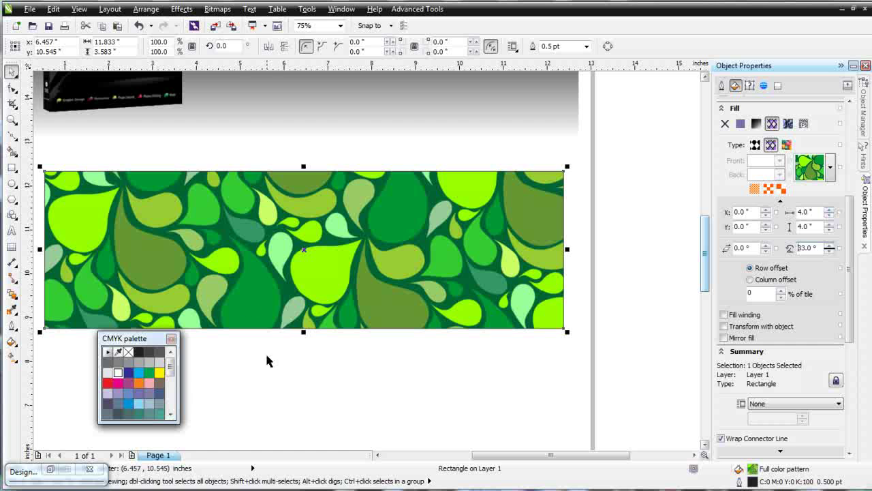
# - Move the pattern's origin to the rectangle's middle and enlarge its tile to about 5.86 inches at about 29.2° rotation, keeping row offset
pyautogui.click(11, 359)
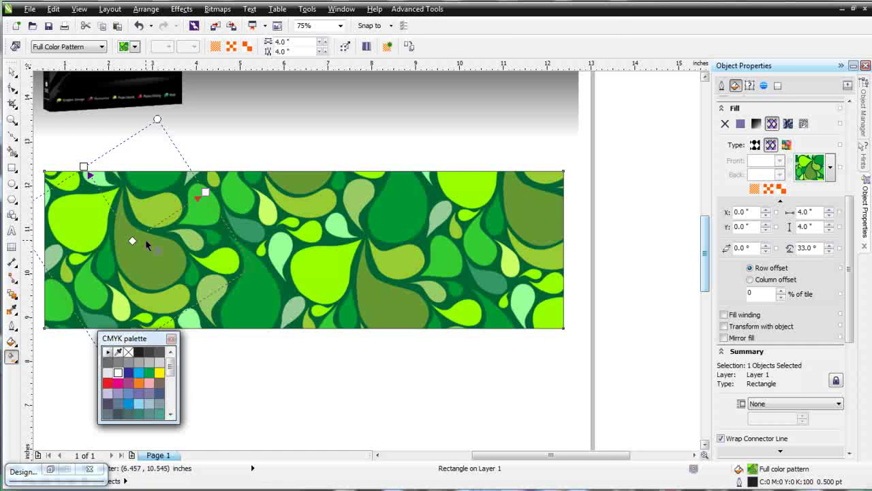
pyautogui.moveTo(132, 240); pyautogui.dragTo(318, 250)
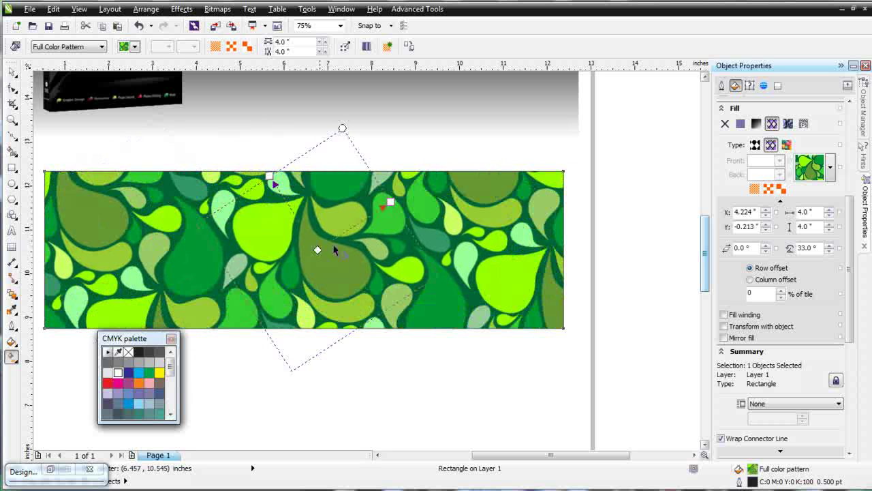
pyautogui.moveTo(270, 175); pyautogui.dragTo(255, 139)
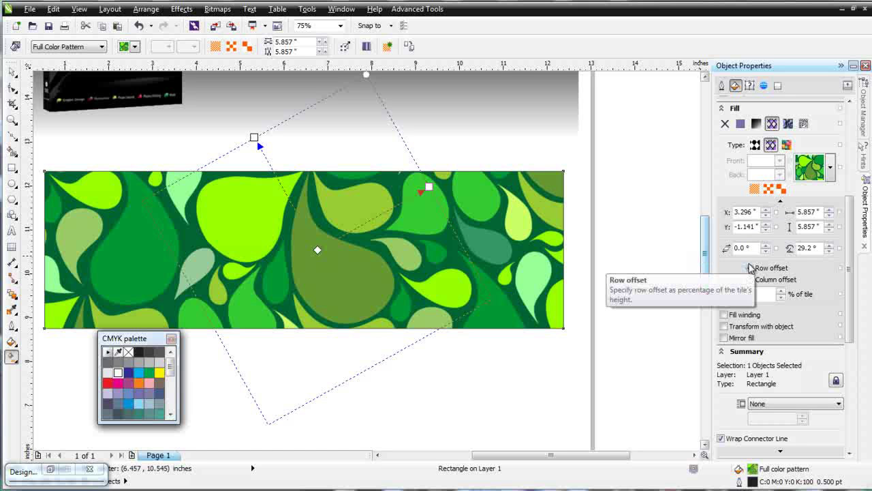
pyautogui.click(750, 267)
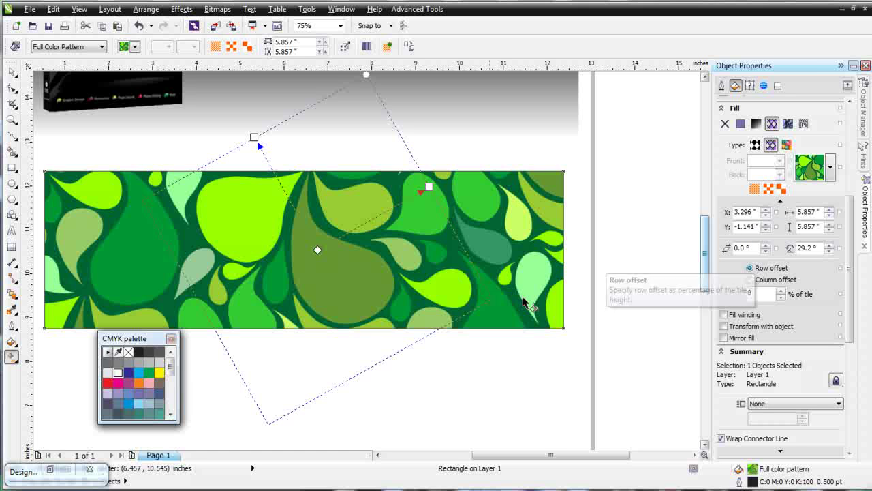
# - Reposition and distort the pattern tile to about 6.63 by 4.19 inches, with about 33° skew and 31.3° rotation
pyautogui.scroll(-1, 461, 308)
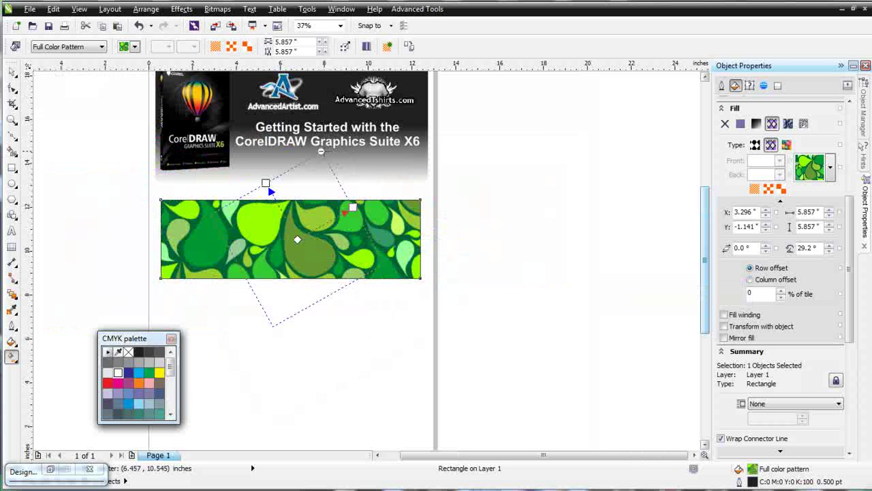
pyautogui.moveTo(265, 183); pyautogui.dragTo(370, 191)
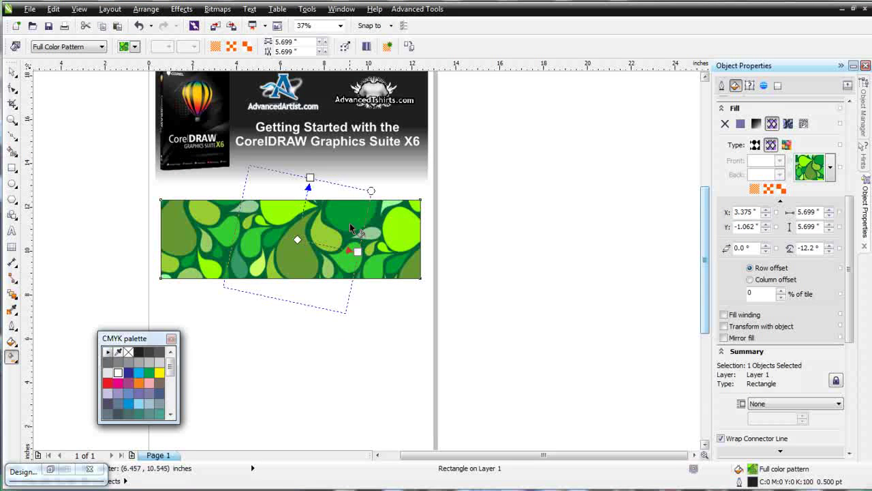
pyautogui.moveTo(297, 239); pyautogui.dragTo(281, 225)
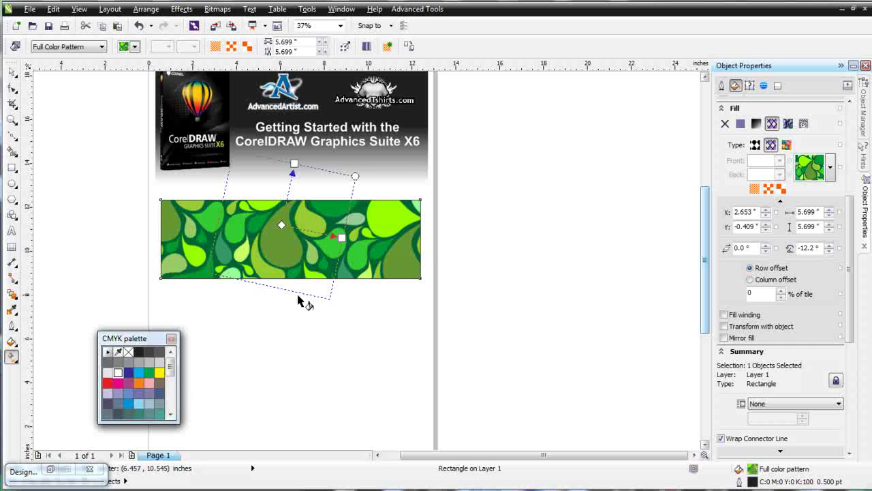
pyautogui.moveTo(341, 237); pyautogui.dragTo(343, 186)
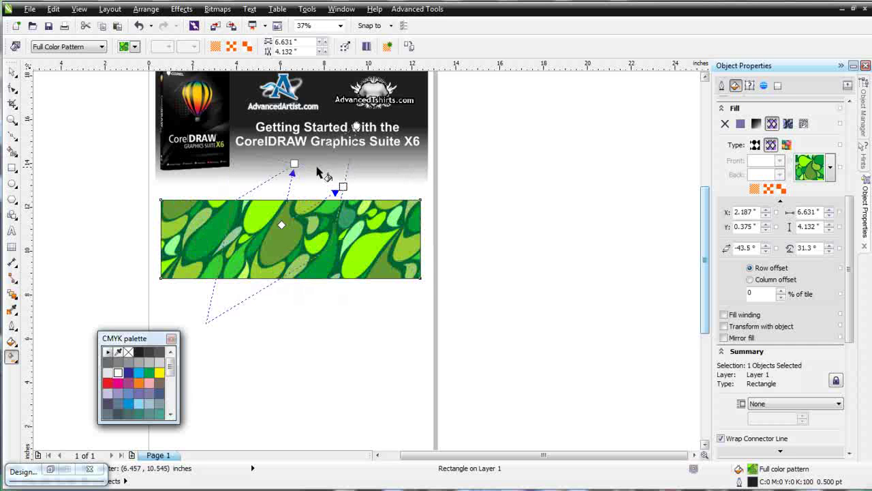
pyautogui.moveTo(293, 164); pyautogui.dragTo(232, 201)
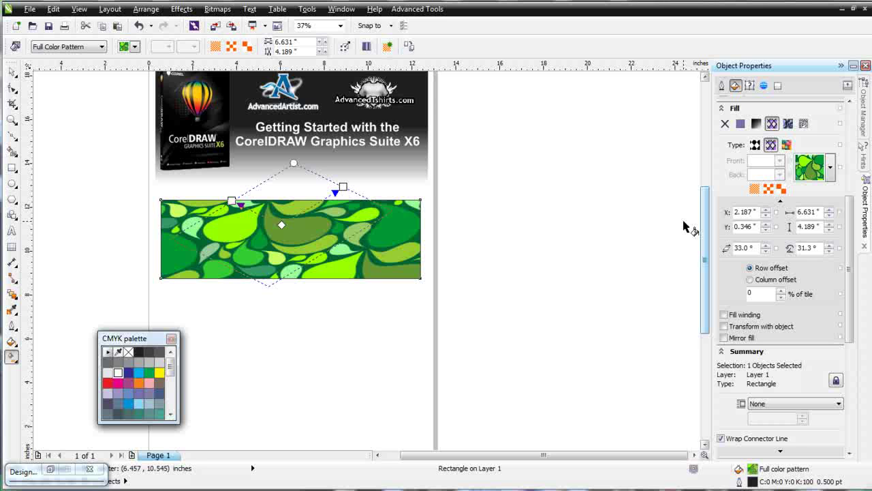
# - Apply a texture fill with a vertically stretched tile to the rectangle and show the fill's additional settings
pyautogui.click(787, 123)
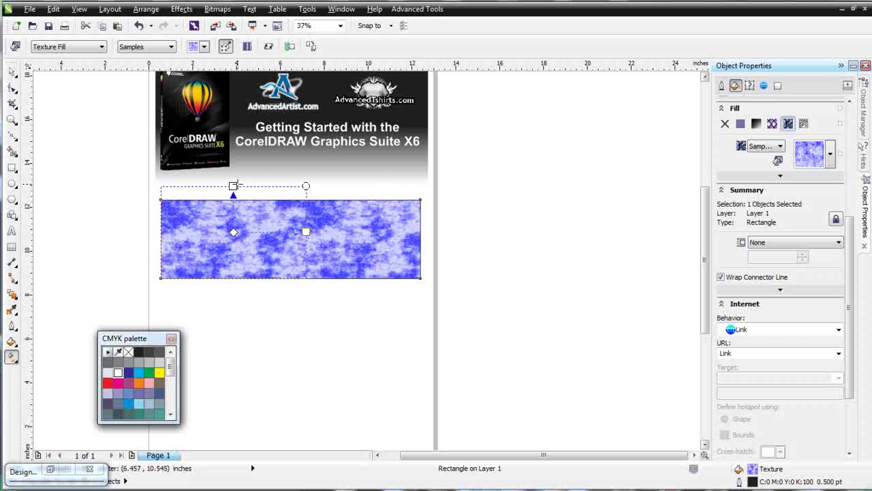
pyautogui.moveTo(233, 185); pyautogui.dragTo(231, 151)
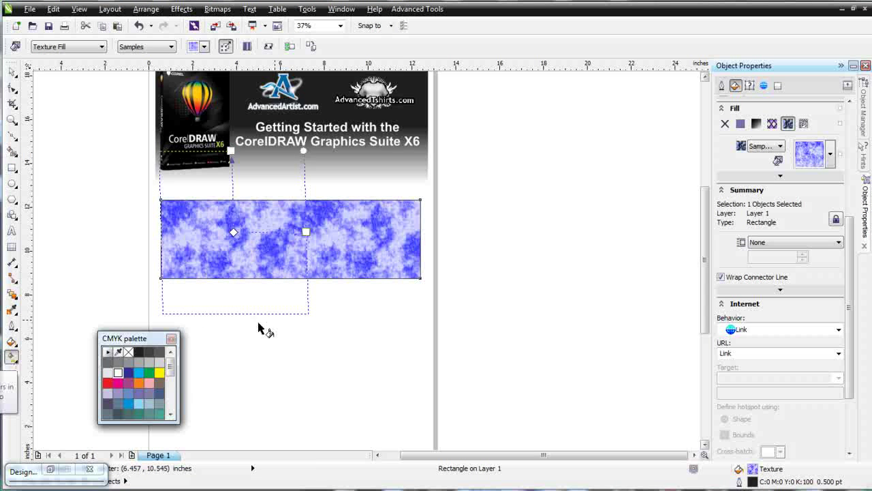
pyautogui.click(10, 74)
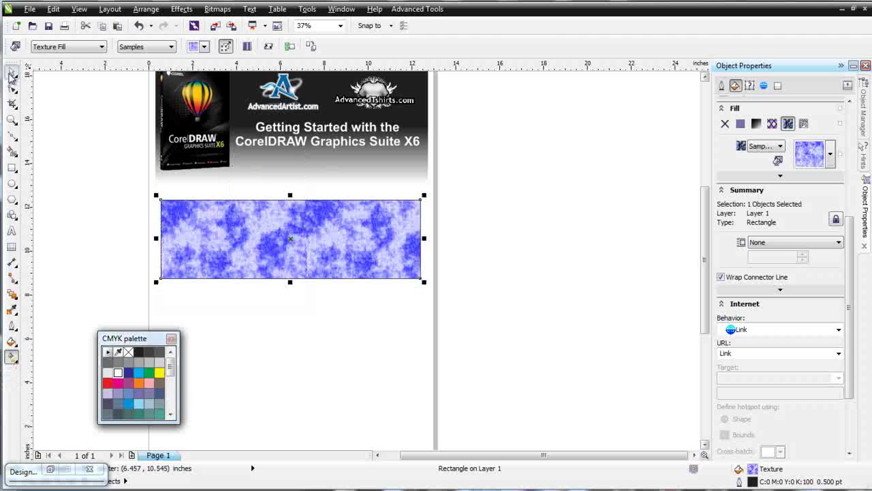
pyautogui.click(235, 327)
pyautogui.click(357, 272)
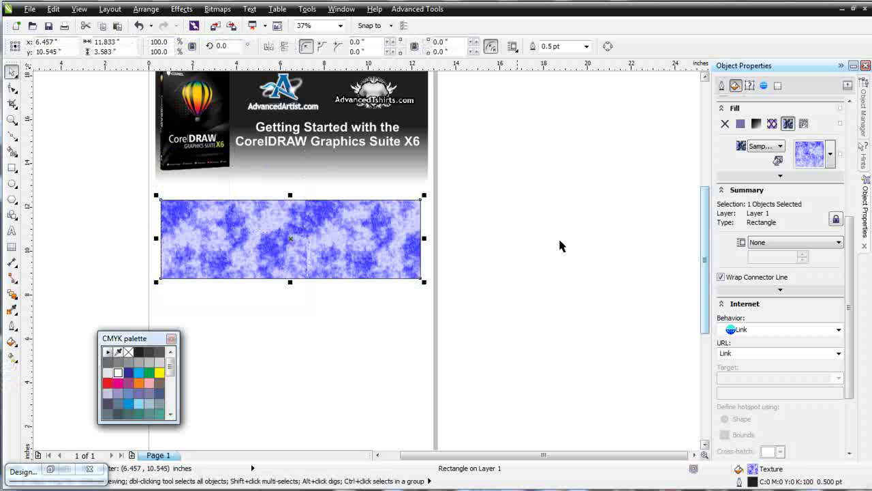
pyautogui.click(780, 177)
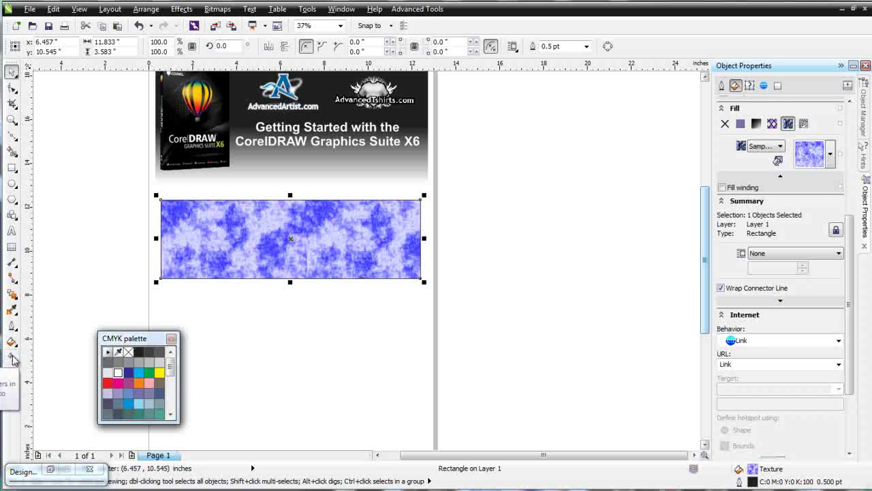
# - Apply the Archimedes PostScript fill to the rectangle, and remove the fill again
pyautogui.click(803, 125)
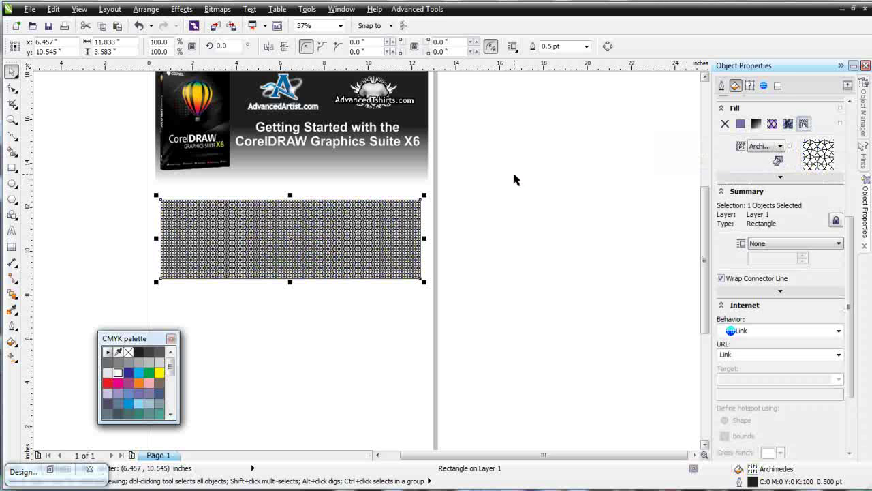
pyautogui.click(725, 123)
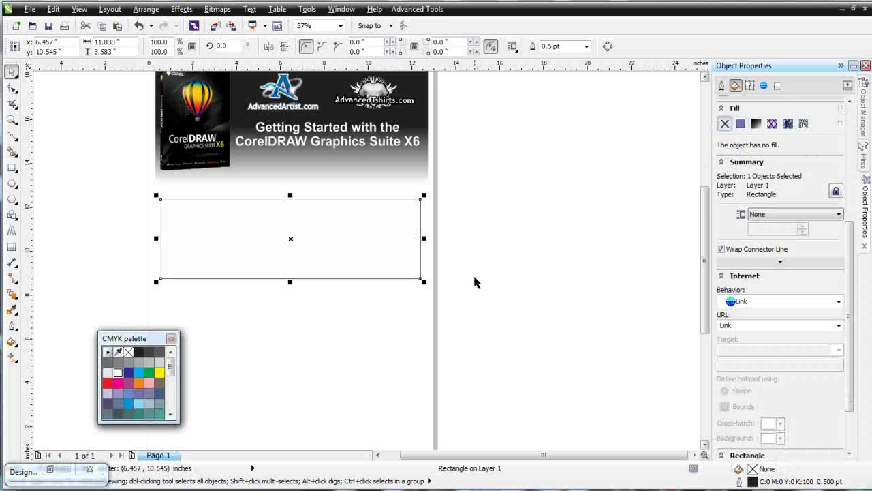
# - Fill the rectangle with magenta and draw a linear magenta-to-white fountain fill across it at about 3.25°
pyautogui.click(118, 382)
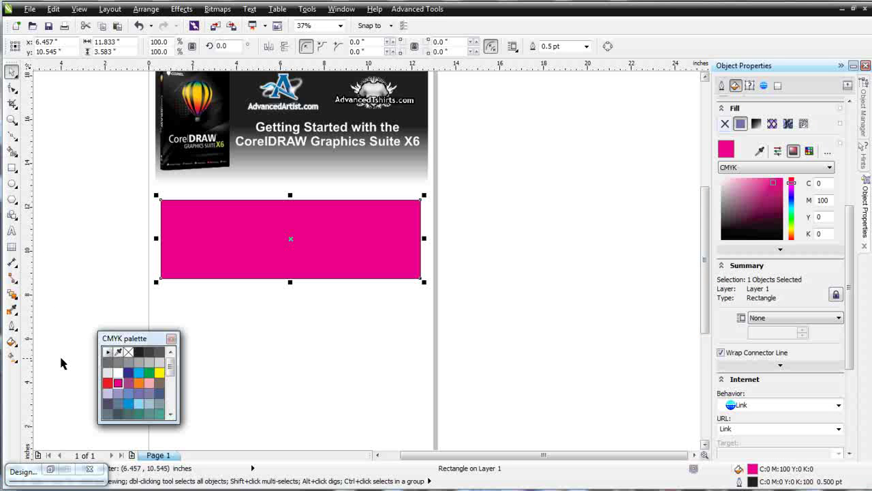
pyautogui.click(12, 357)
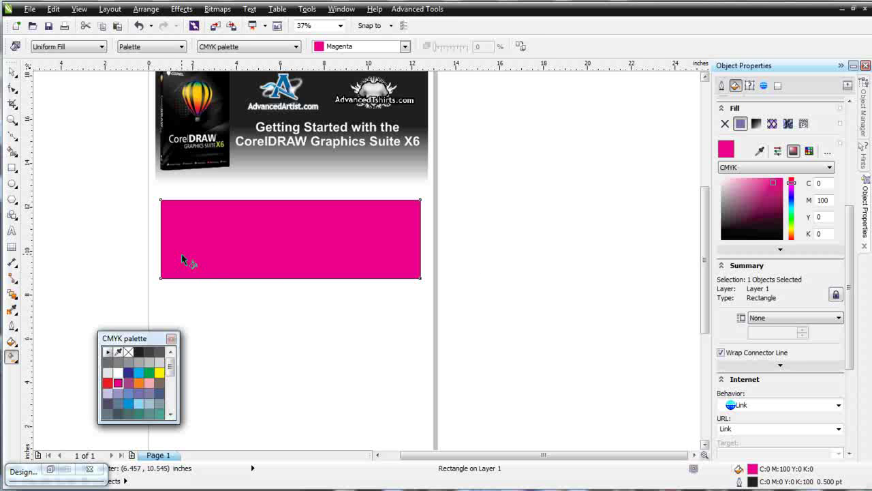
pyautogui.moveTo(168, 250); pyautogui.dragTo(415, 233)
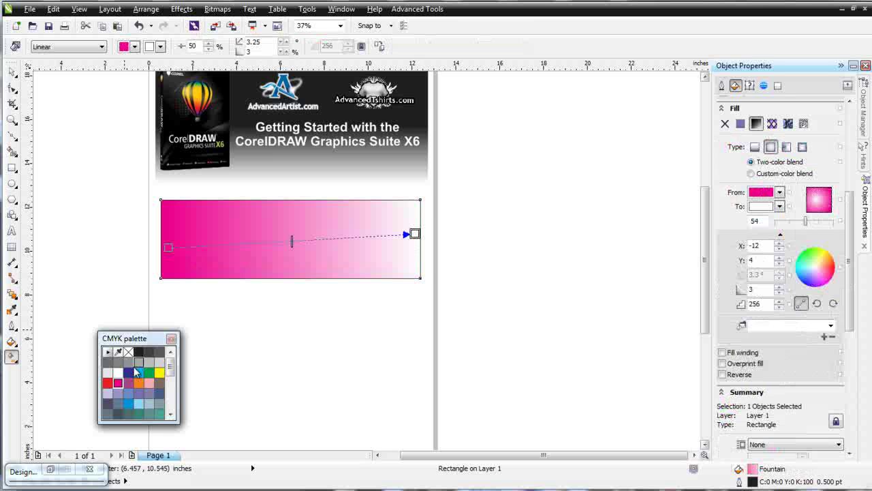
# - Recolor the fountain fill's start node dark gray and its end node a lighter gray
pyautogui.moveTo(107, 368); pyautogui.dragTo(170, 248)
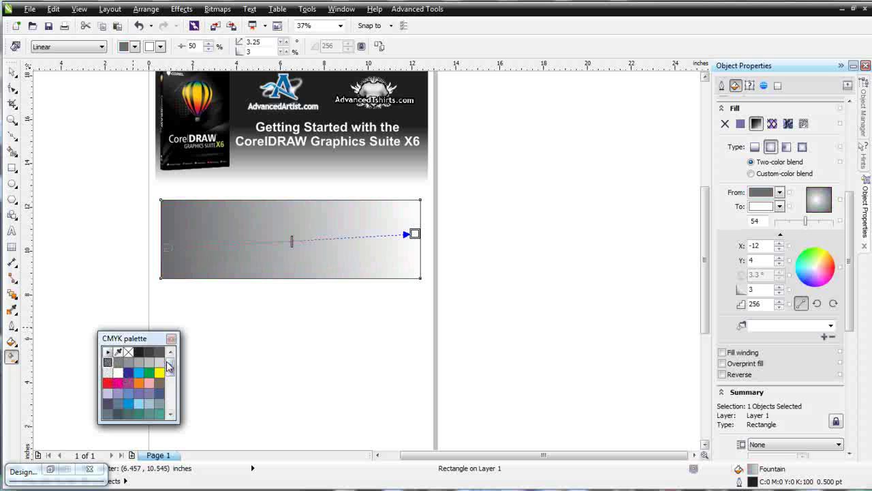
pyautogui.click(140, 364)
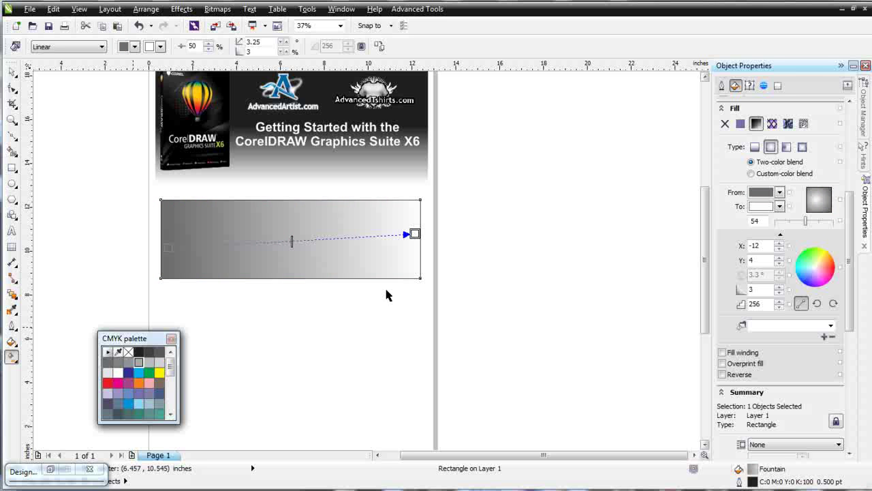
pyautogui.moveTo(417, 241); pyautogui.dragTo(415, 235)
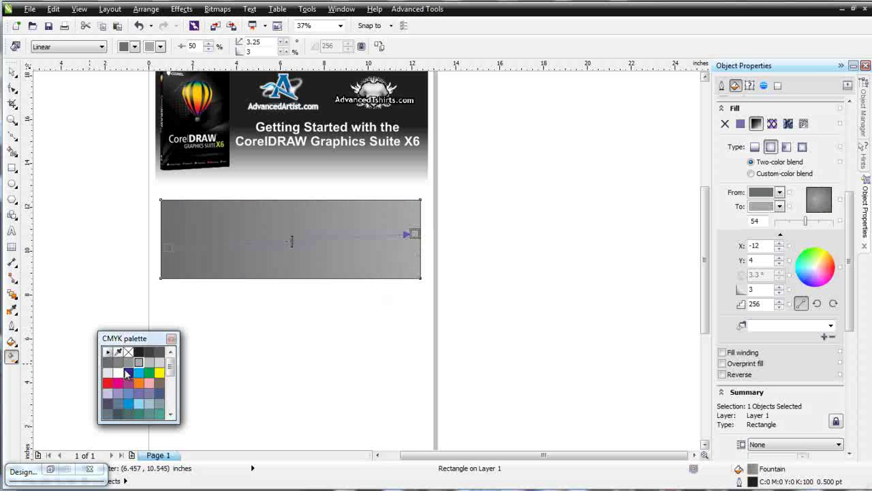
# - Add four mid-gray color nodes along the fountain fill, the first two at about 20% and 34%
pyautogui.click(120, 363)
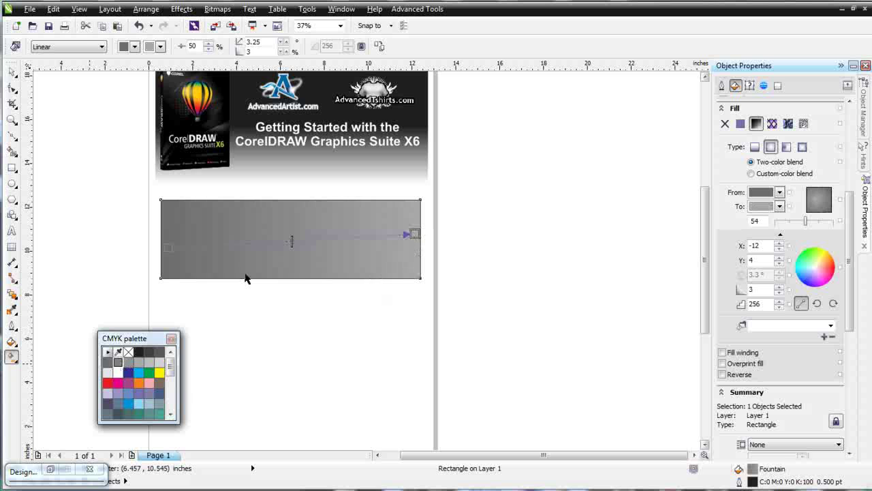
pyautogui.doubleClick(218, 246)
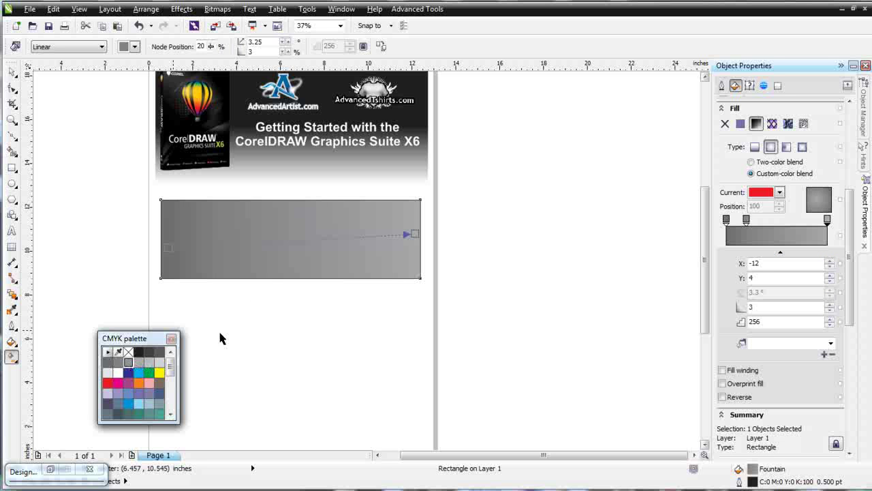
pyautogui.doubleClick(253, 243)
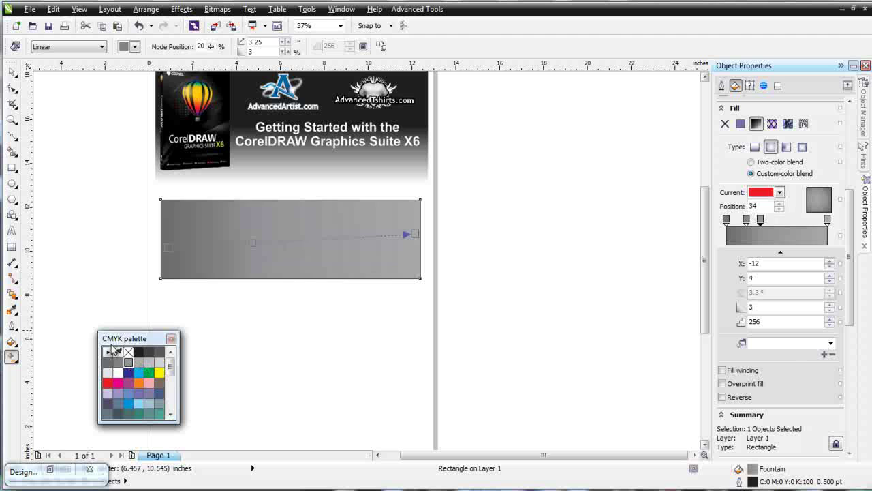
pyautogui.doubleClick(316, 238)
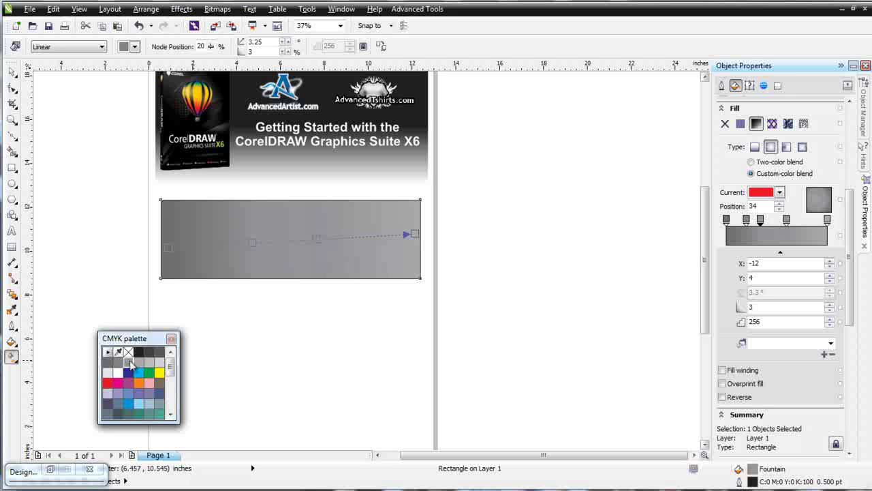
pyautogui.doubleClick(374, 237)
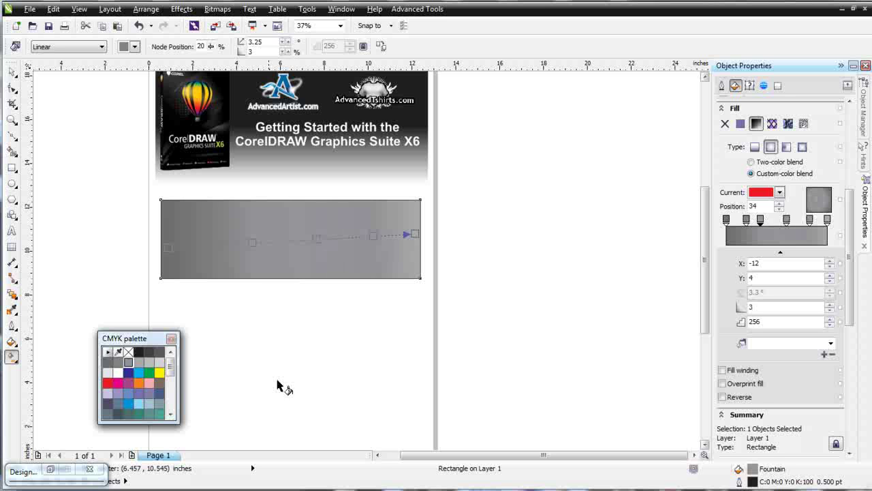
# - Add five very light gray nodes between the gray nodes of the fountain fill, starting at about 6%, for a metallic look
pyautogui.moveTo(118, 372); pyautogui.dragTo(183, 246)
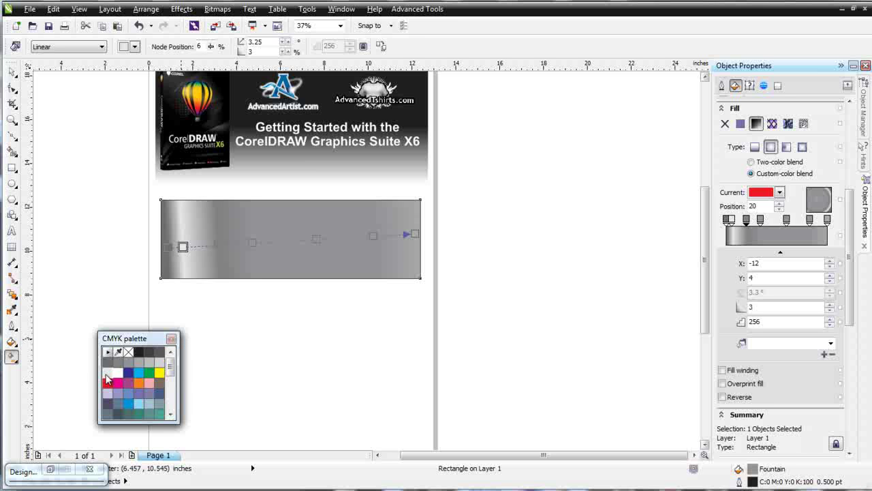
pyautogui.doubleClick(235, 243)
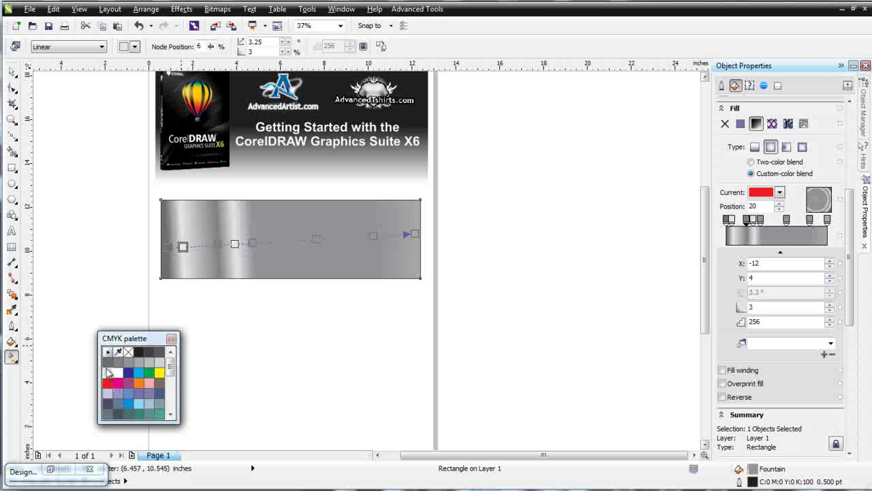
pyautogui.doubleClick(285, 241)
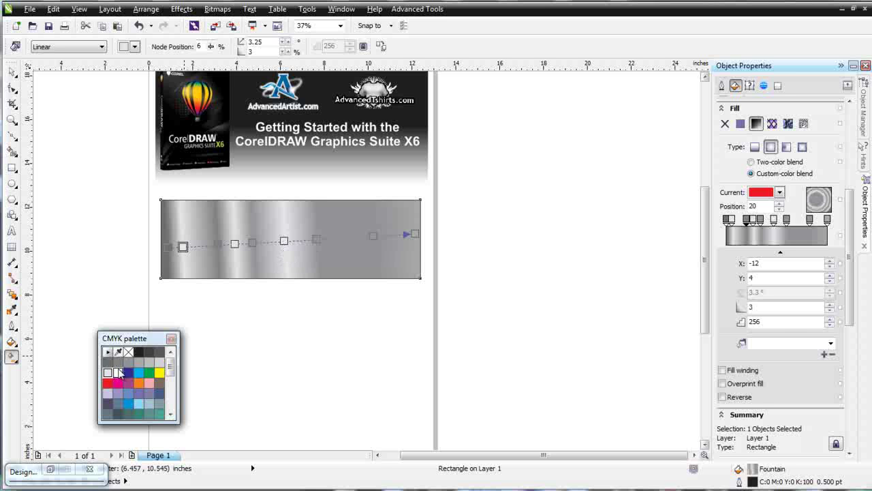
pyautogui.doubleClick(344, 237)
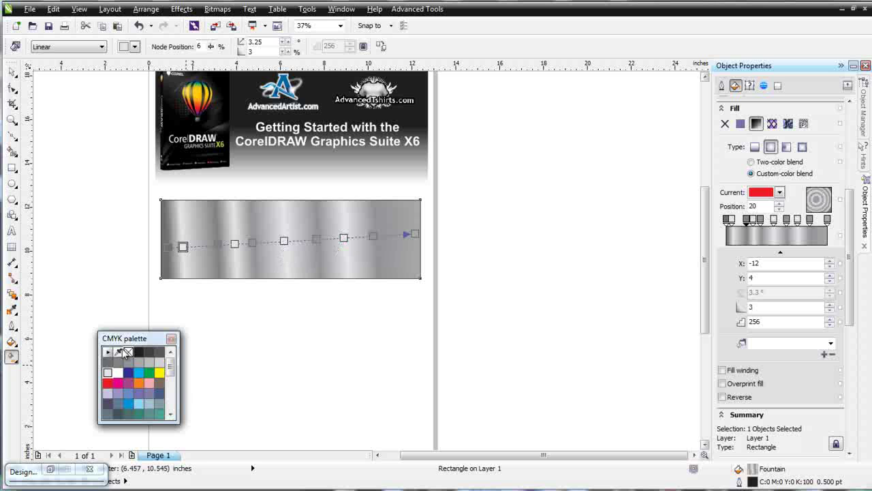
pyautogui.doubleClick(394, 236)
# - Extend both ends of the fountain fill beyond the rectangle at about 13.4°, and move the CMYK palette away to the page's right
pyautogui.moveTo(415, 233); pyautogui.dragTo(475, 195)
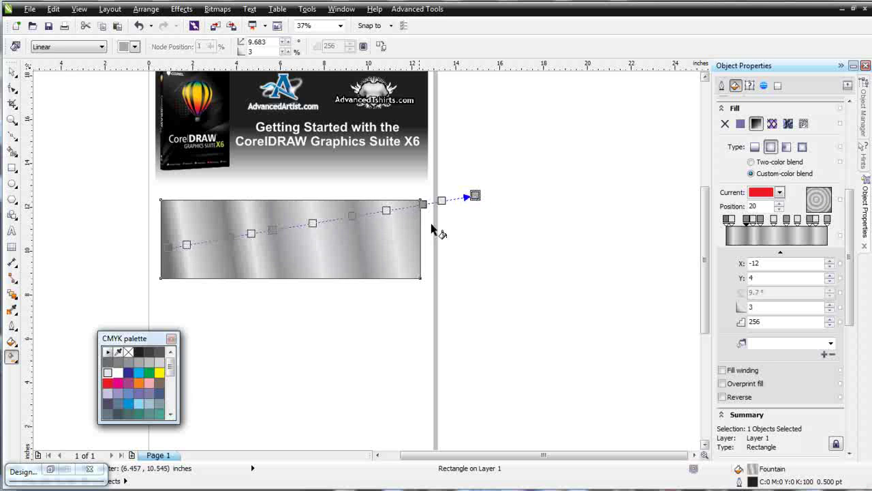
pyautogui.moveTo(168, 247); pyautogui.dragTo(115, 280)
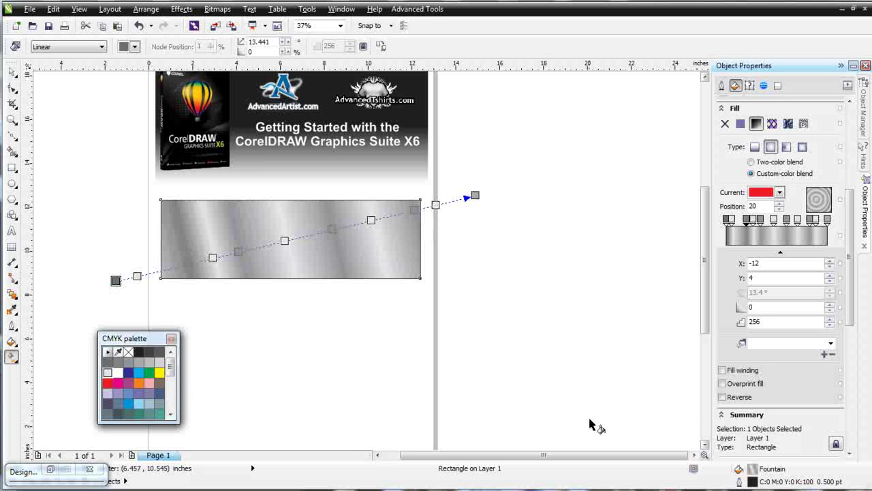
pyautogui.moveTo(134, 342); pyautogui.dragTo(604, 148)
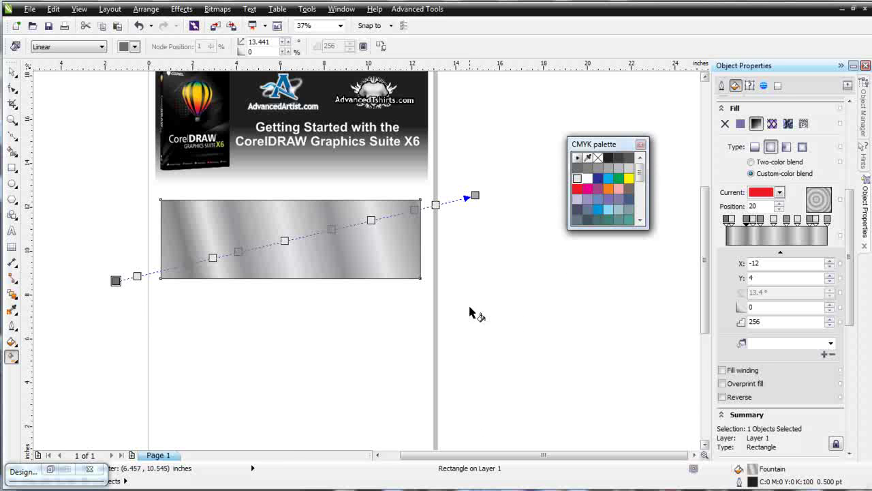
pyautogui.click(12, 71)
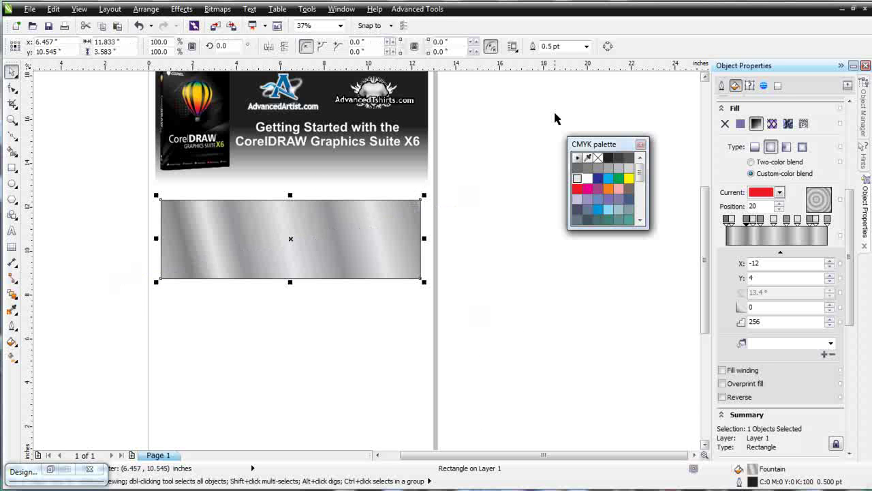
# - Open DesignBase and search the art in all categories for "apple"
pyautogui.click(431, 10)
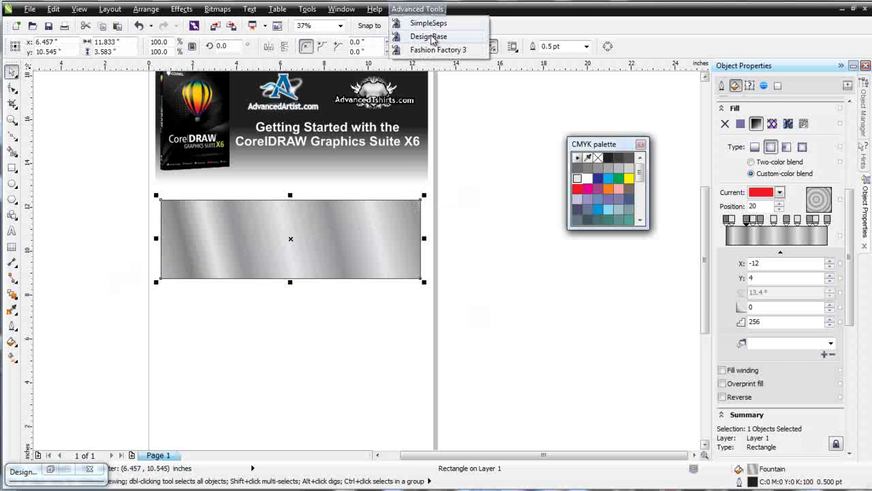
pyautogui.click(427, 36)
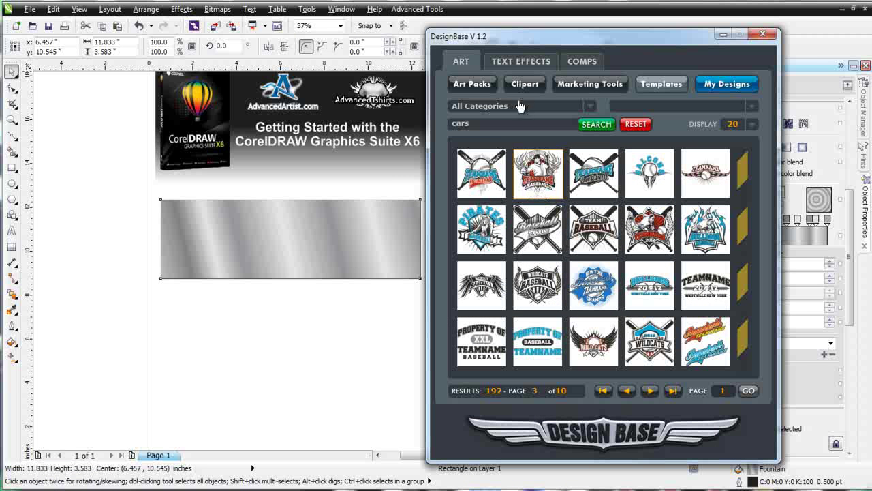
pyautogui.click(590, 107)
pyautogui.click(590, 107)
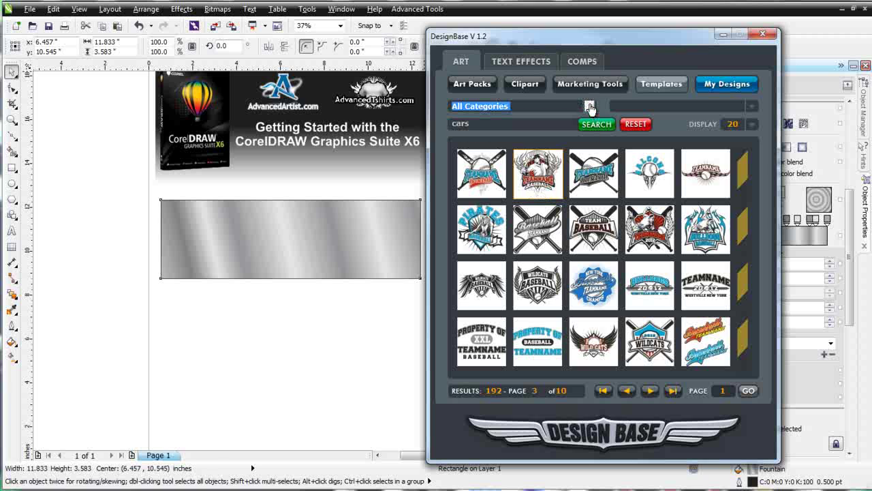
pyautogui.doubleClick(489, 126)
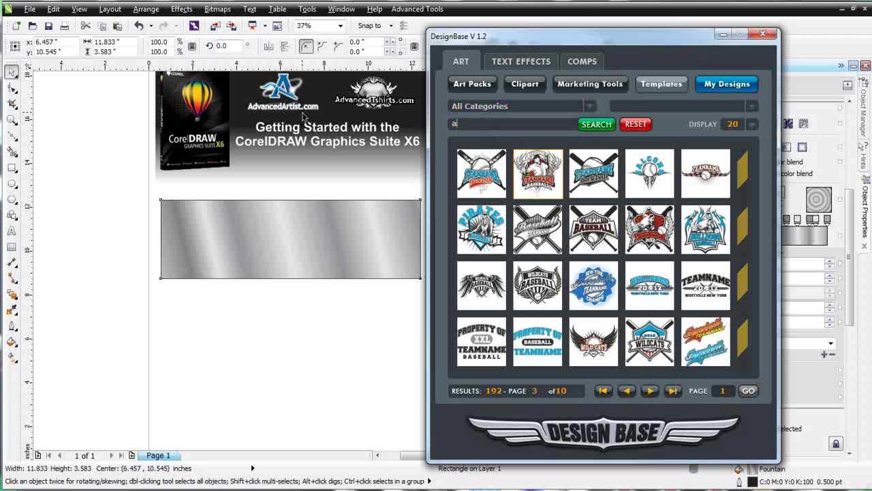
pyautogui.click(595, 124)
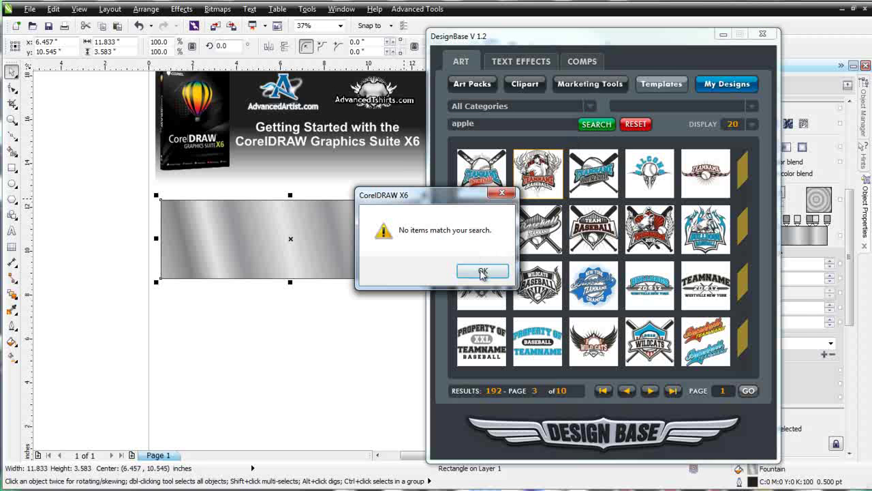
pyautogui.click(483, 271)
# - Search the DesignBase art for "fruit"
pyautogui.doubleClick(490, 126)
pyautogui.write('fruit')
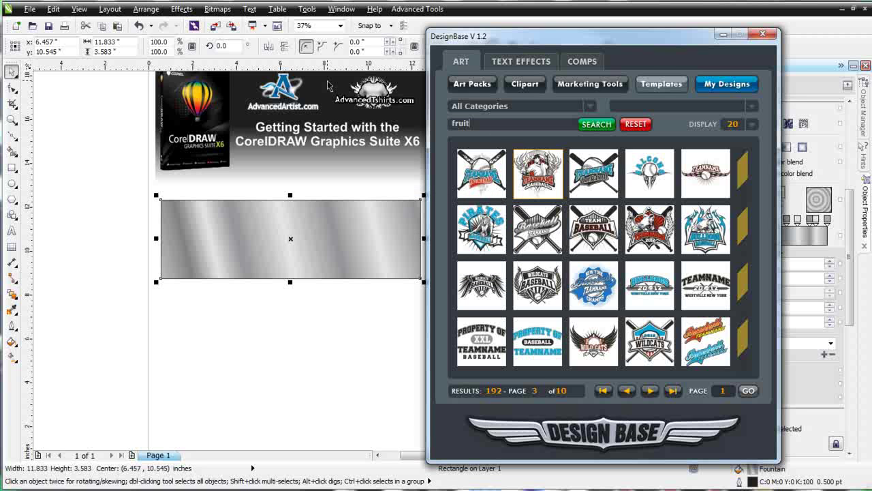
pyautogui.click(605, 128)
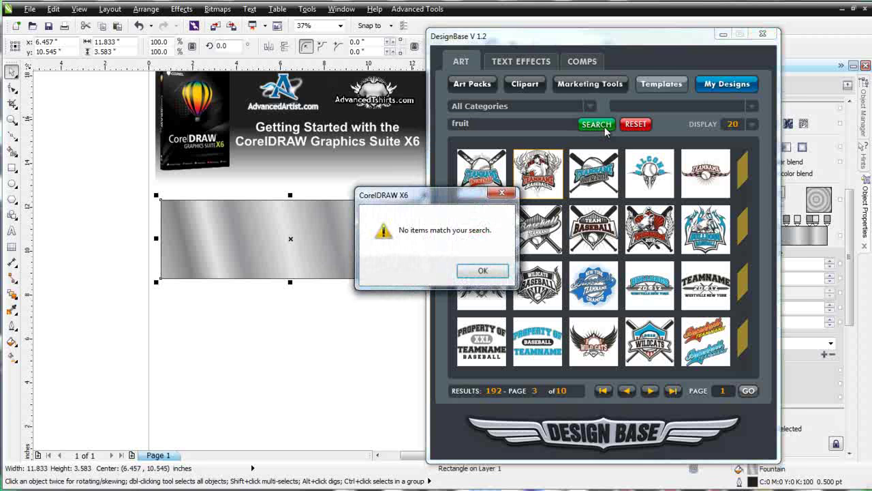
pyautogui.click(487, 271)
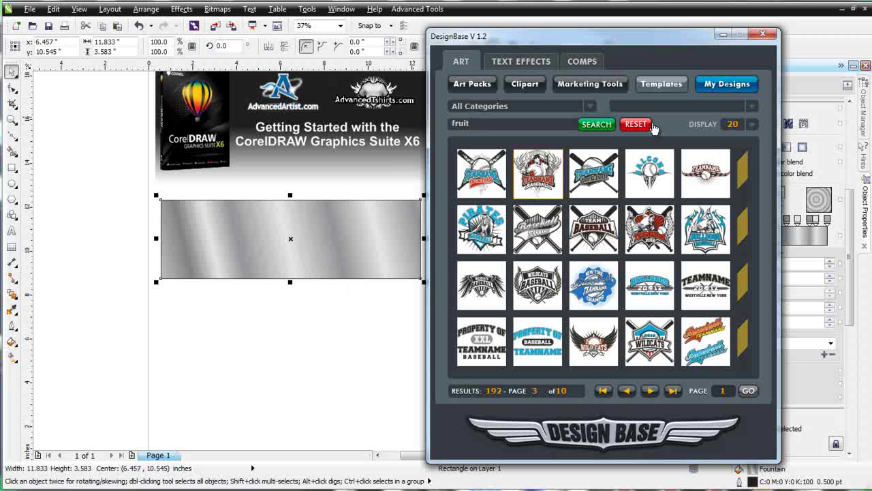
# - Browse the clipart categories in DesignBase and search the clipart in all categories for "fruit"
pyautogui.click(588, 106)
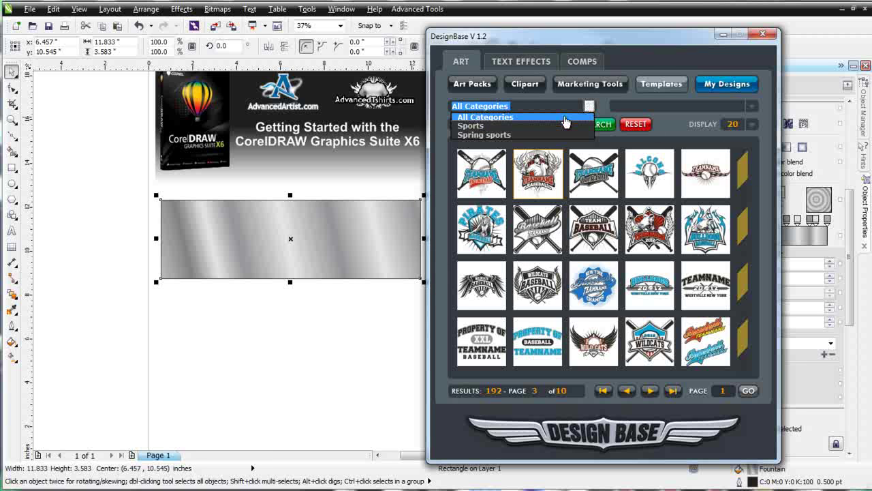
pyautogui.click(565, 120)
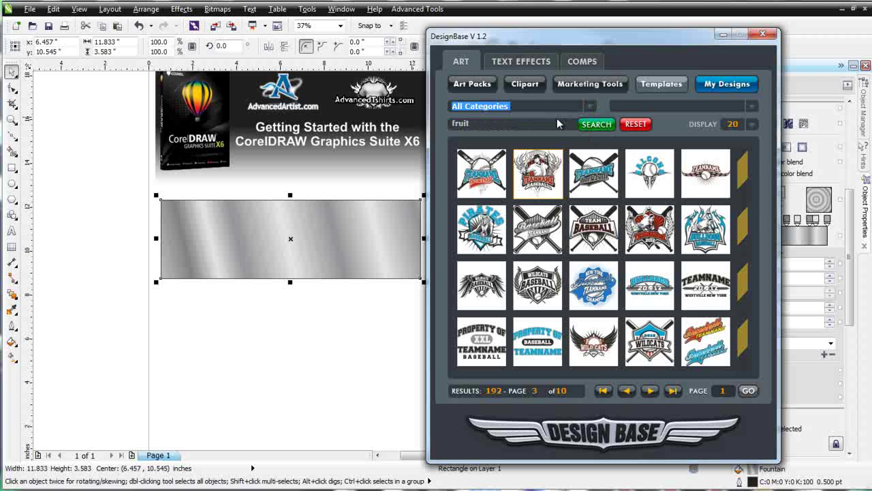
pyautogui.click(531, 86)
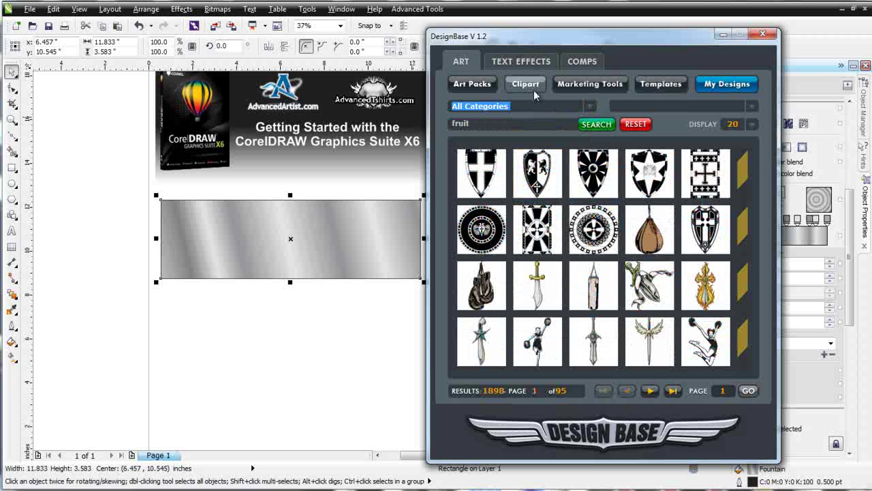
pyautogui.click(587, 107)
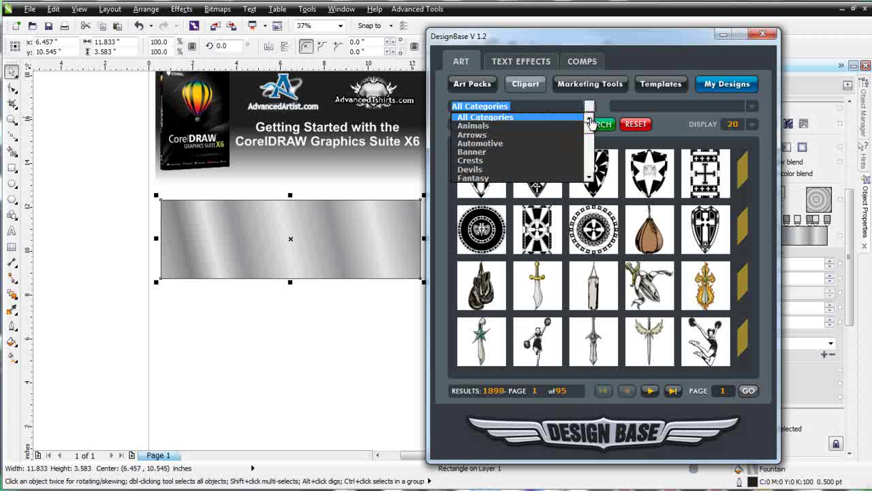
pyautogui.scroll(-3, 590, 137)
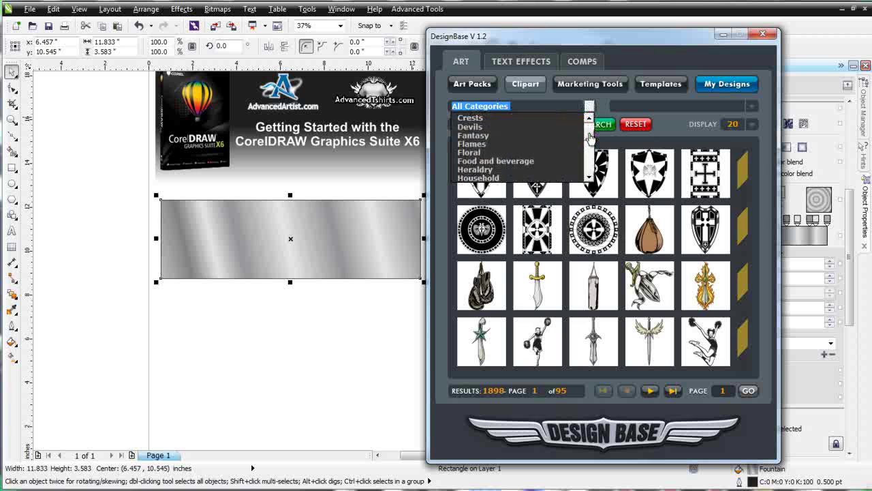
pyautogui.moveTo(590, 136)
pyautogui.mouseDown()
pyautogui.moveTo(590, 166)
pyautogui.moveTo(590, 126)
pyautogui.mouseUp()
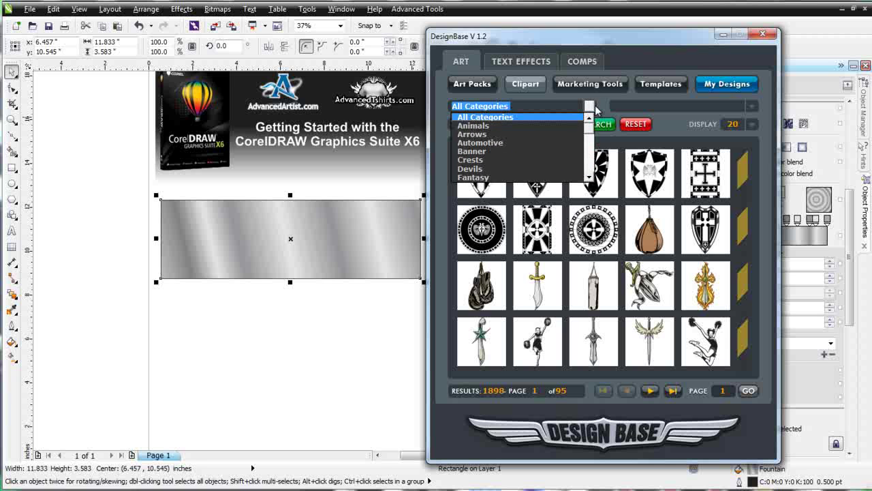
pyautogui.click(606, 111)
pyautogui.click(528, 128)
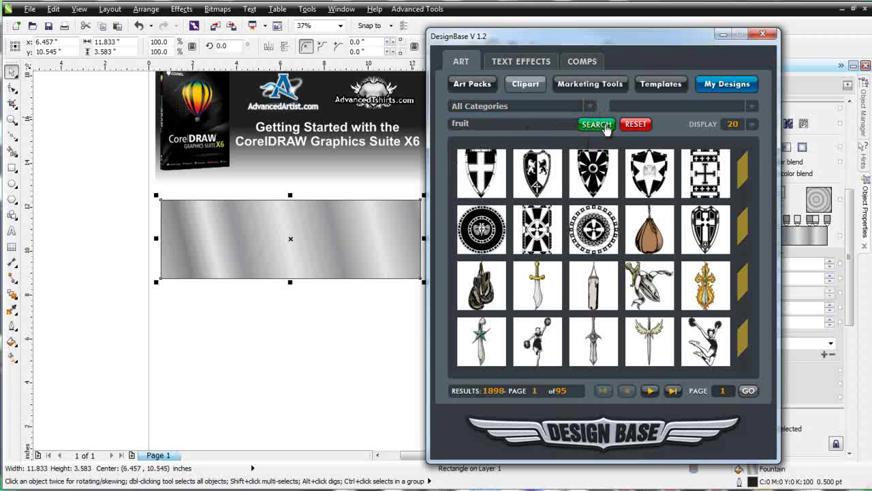
pyautogui.click(605, 125)
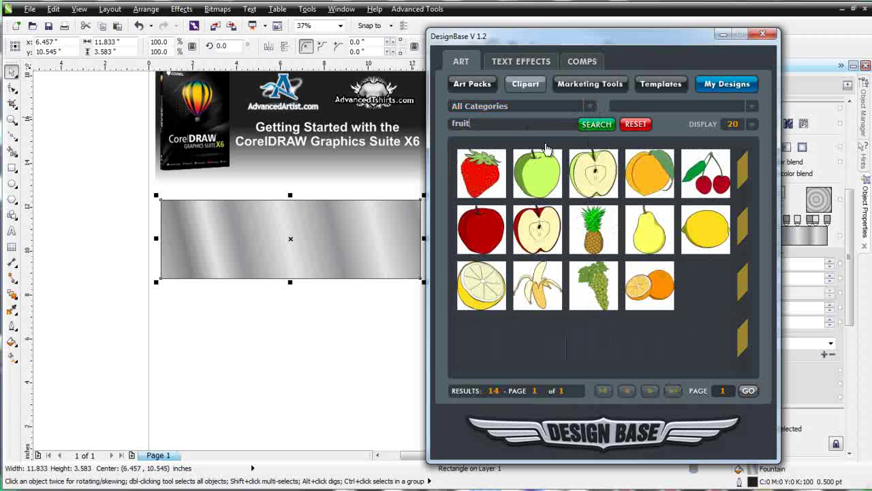
# - Import the whole red apple Fruit_06 into the current document, placing it below the metallic rectangle and enlarging it to about 6.64 × 6.92 inches
pyautogui.click(493, 233)
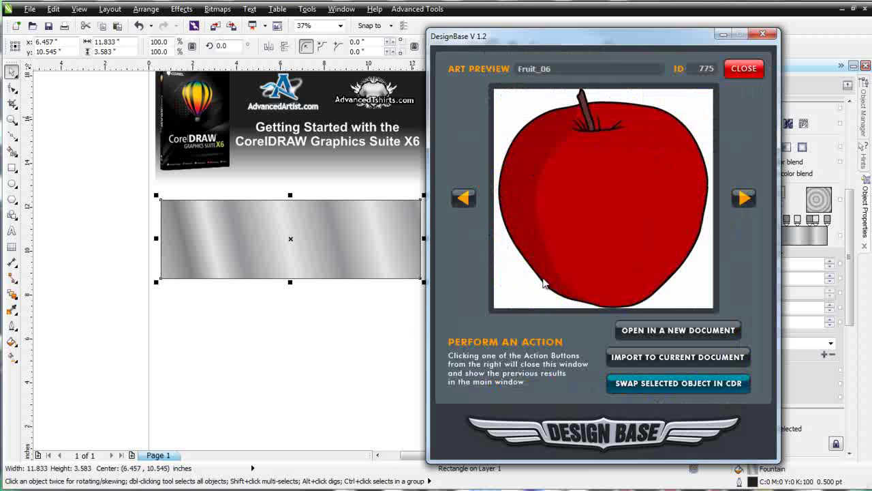
pyautogui.click(688, 359)
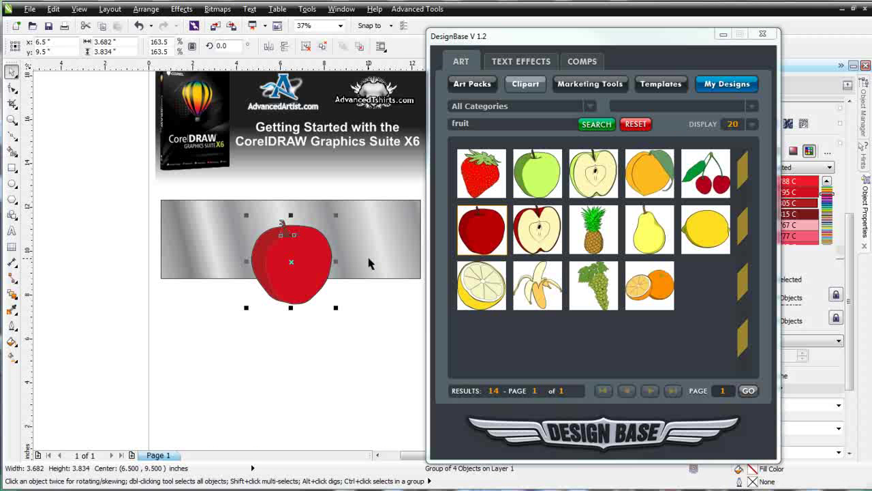
pyautogui.moveTo(291, 277); pyautogui.dragTo(262, 395)
pyautogui.moveTo(307, 342)
pyautogui.mouseDown()
pyautogui.moveTo(350, 312)
pyautogui.moveTo(305, 343)
pyautogui.moveTo(307, 364)
pyautogui.mouseUp()
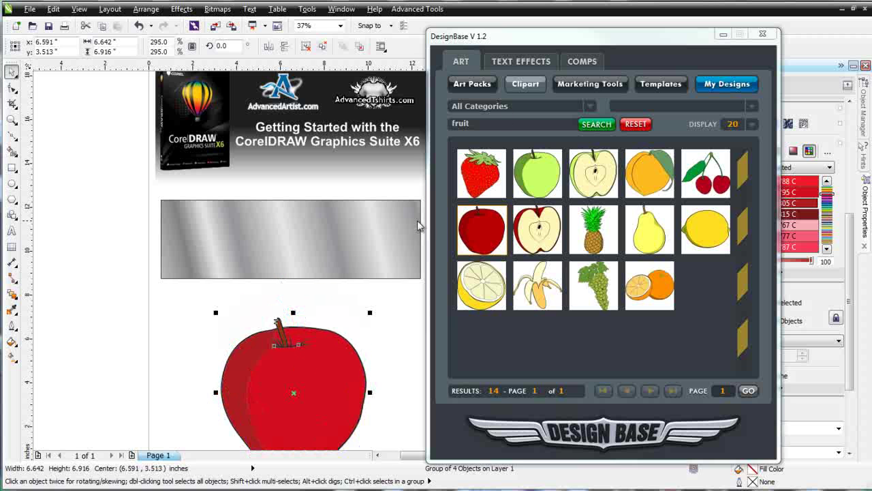
# - Minimize DesignBase out of the way and reposition the apple with its centre at about X 6.29, Y 4.71 inches
pyautogui.click(723, 34)
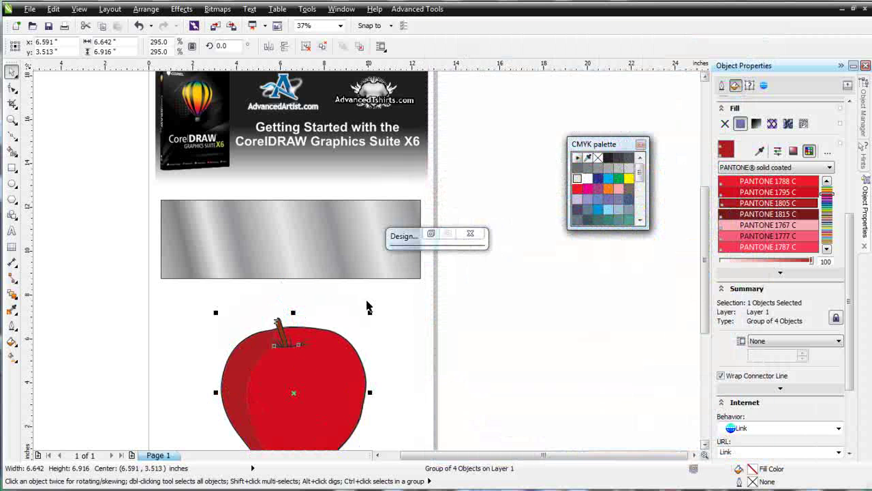
pyautogui.moveTo(340, 374); pyautogui.dragTo(343, 339)
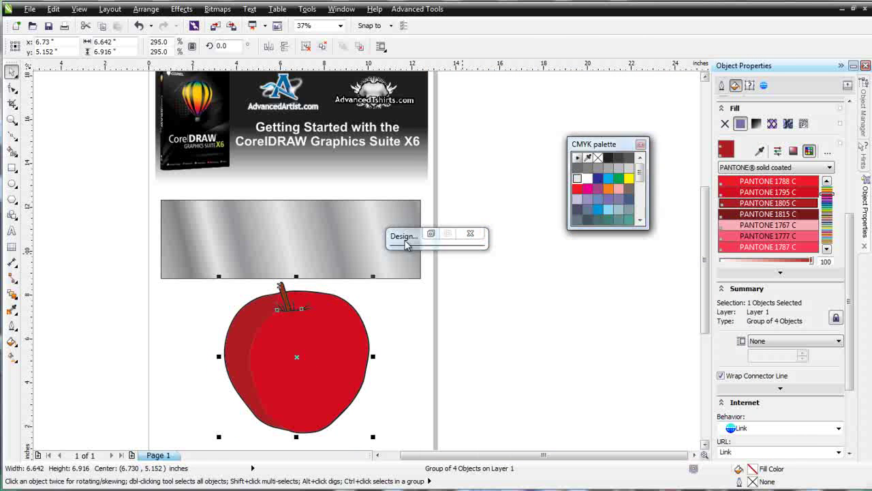
pyautogui.moveTo(405, 235); pyautogui.dragTo(157, 222)
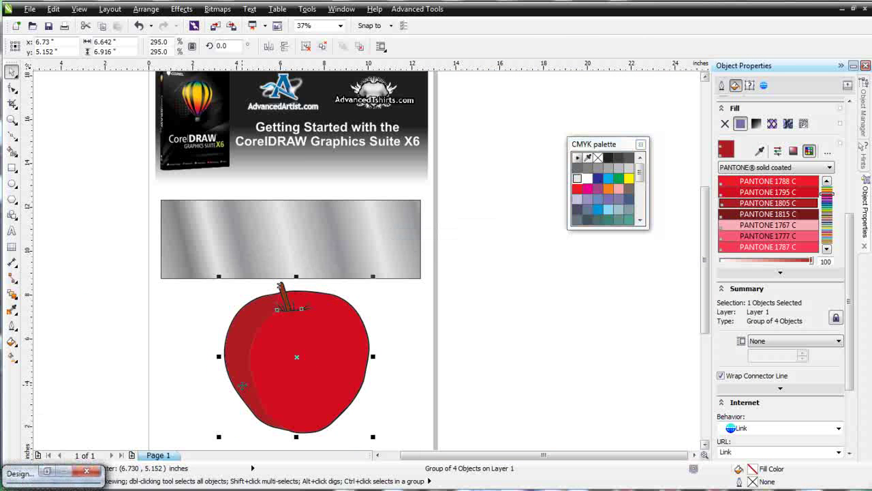
pyautogui.moveTo(266, 385); pyautogui.dragTo(257, 396)
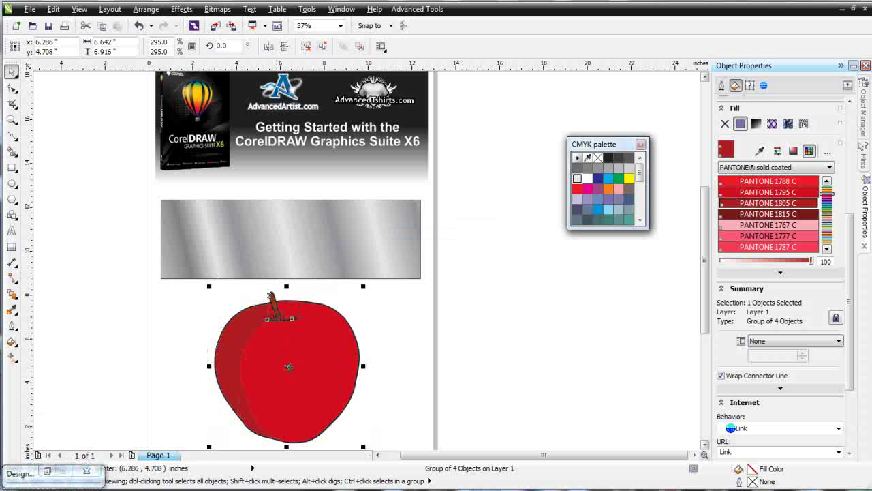
# - Ungroup the apple and apply an interactive linear fountain fill from red to white at about 38.9° across its main body
pyautogui.click(323, 47)
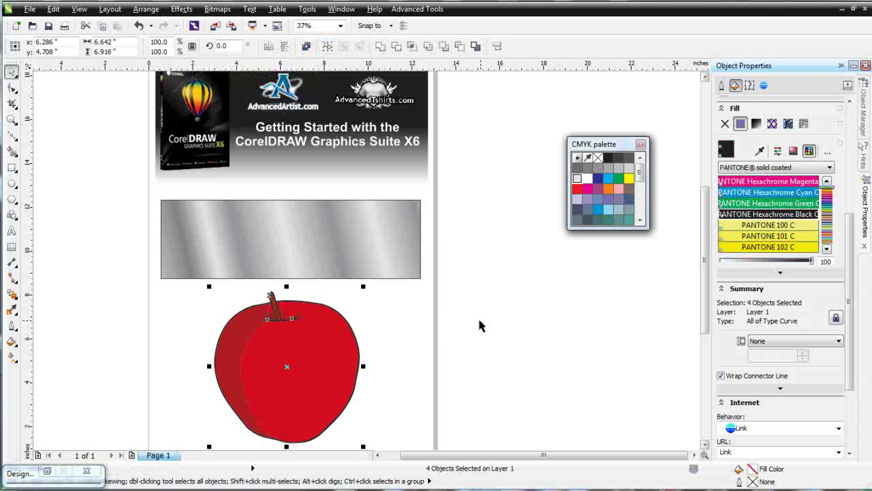
pyautogui.click(467, 331)
pyautogui.click(331, 355)
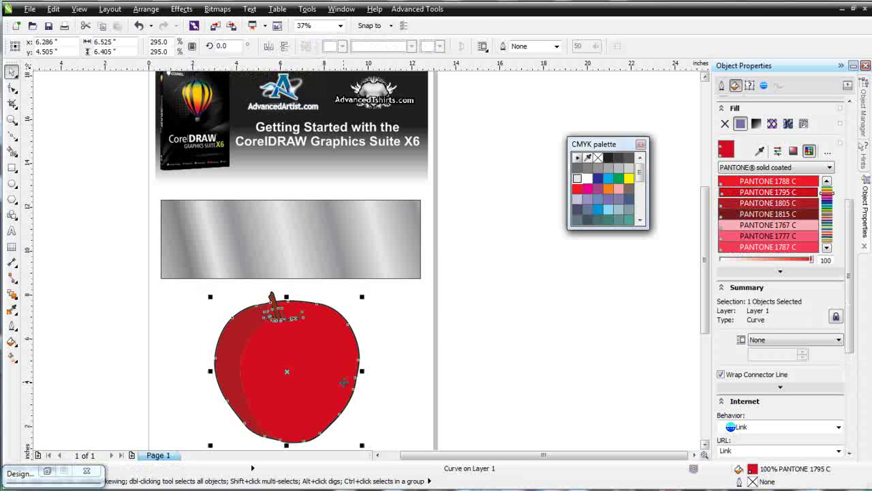
pyautogui.click(13, 357)
pyautogui.moveTo(261, 399); pyautogui.dragTo(344, 332)
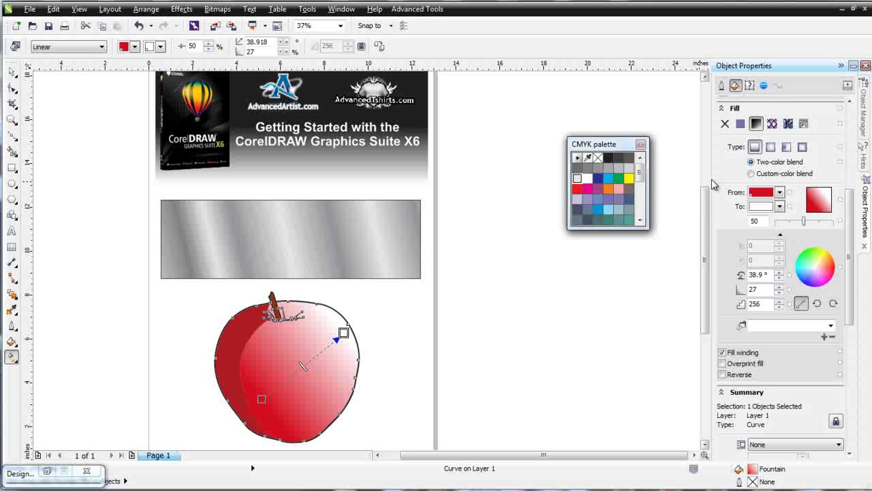
# - Change the apple body's fountain fill to Radial and shift its white highlight to an offset of about X 21, Y 15
pyautogui.click(102, 47)
pyautogui.click(80, 82)
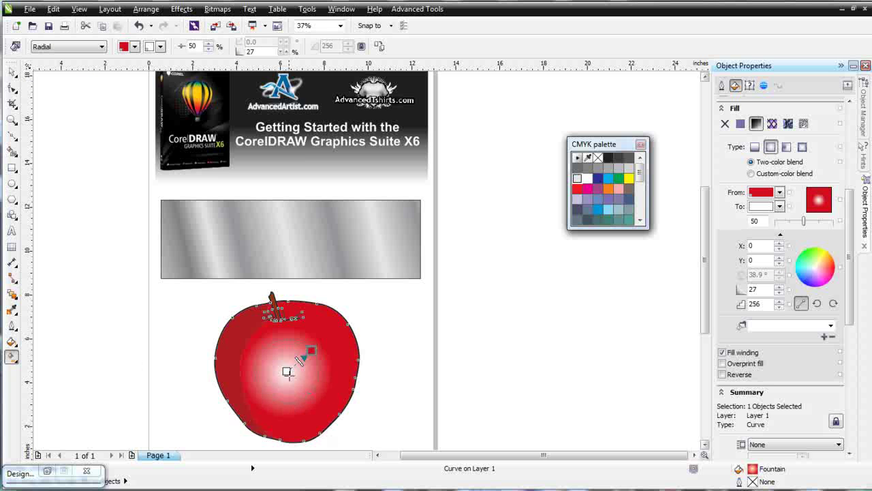
pyautogui.moveTo(311, 351); pyautogui.dragTo(285, 379)
pyautogui.moveTo(324, 341)
pyautogui.mouseDown()
pyautogui.moveTo(306, 350)
pyautogui.moveTo(318, 350)
pyautogui.mouseUp()
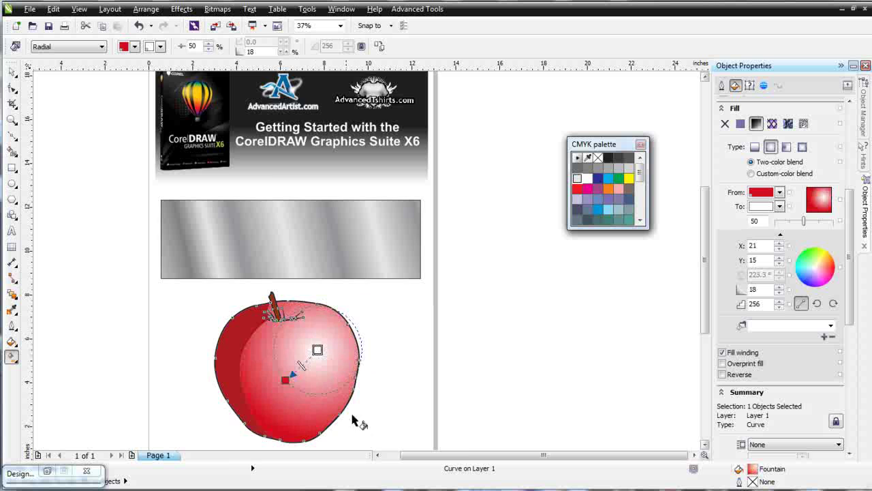
# - Recolour the radial fill's highlight to light pink and move the blend midpoint to about 68%
pyautogui.scroll(2, 340, 407)
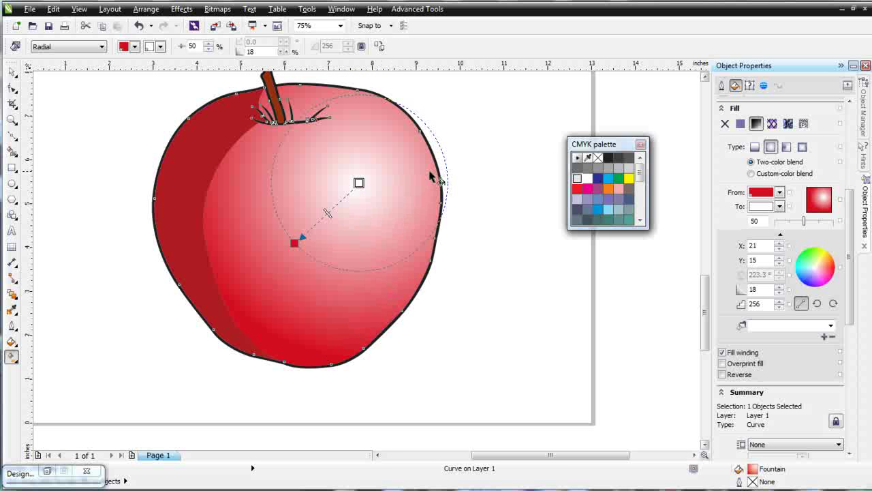
pyautogui.click(619, 189)
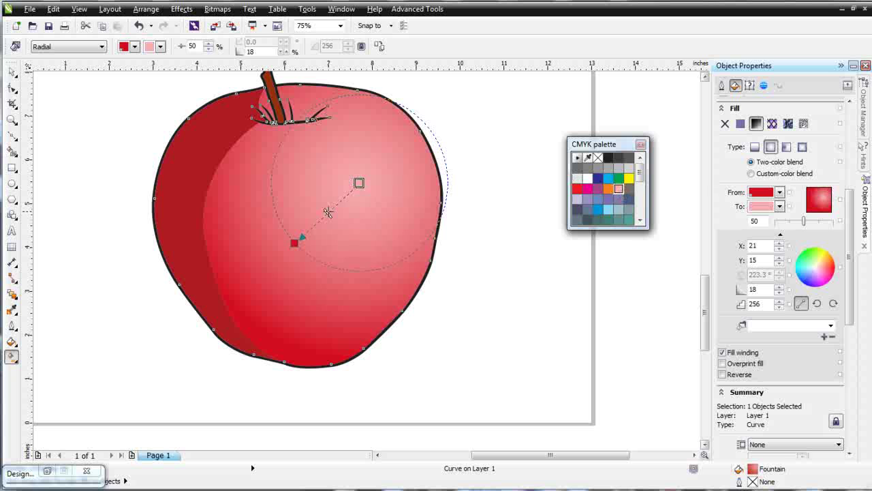
pyautogui.moveTo(347, 196); pyautogui.dragTo(338, 202)
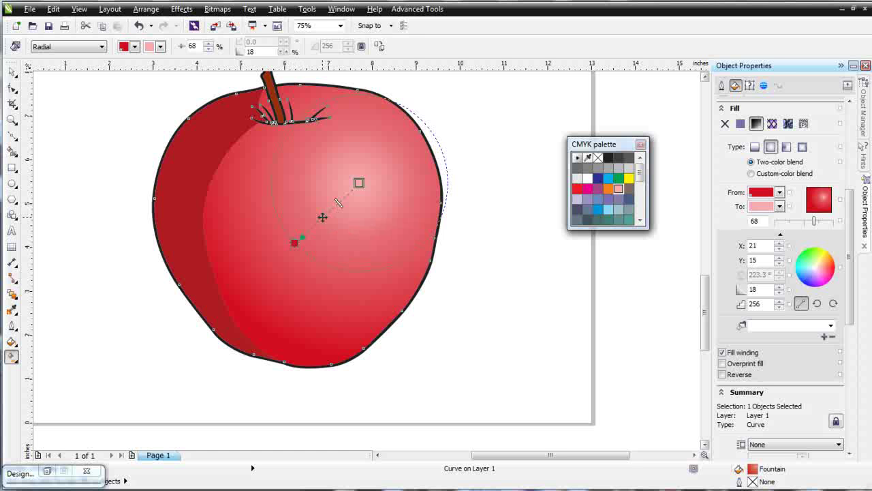
# - Set the radial fill's outer colour to a darker red shade and add a bright red node between the two ends
pyautogui.click(578, 189)
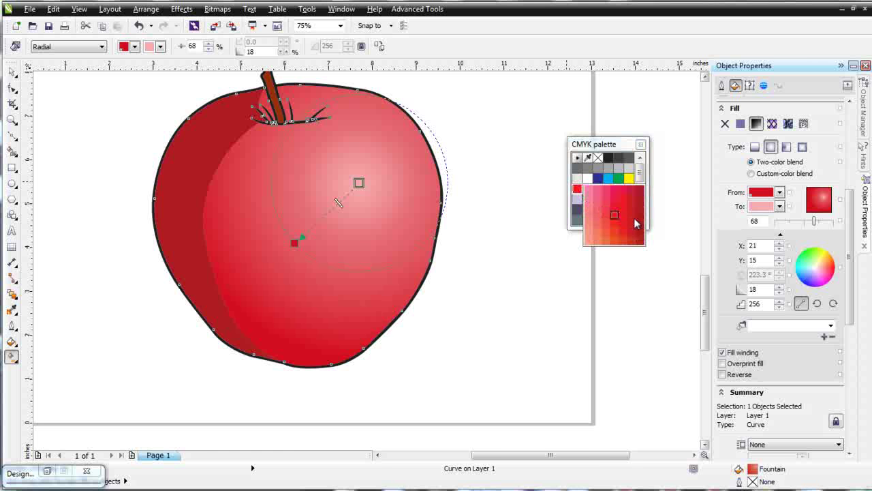
pyautogui.moveTo(632, 217); pyautogui.dragTo(300, 244)
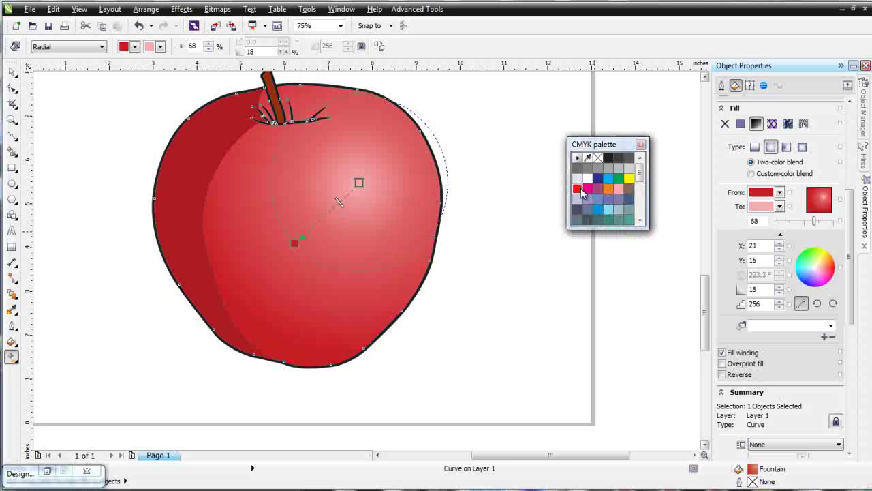
pyautogui.moveTo(498, 238); pyautogui.dragTo(320, 219)
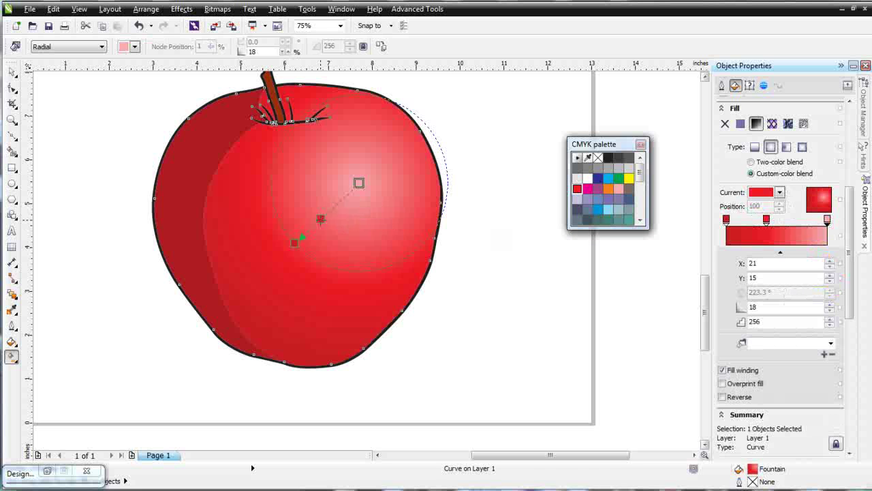
# - Shift the pink highlight to an offset of about X 26, Y 19, move the bright red node to about 62%, and deselect the apple
pyautogui.moveTo(359, 183); pyautogui.dragTo(373, 171)
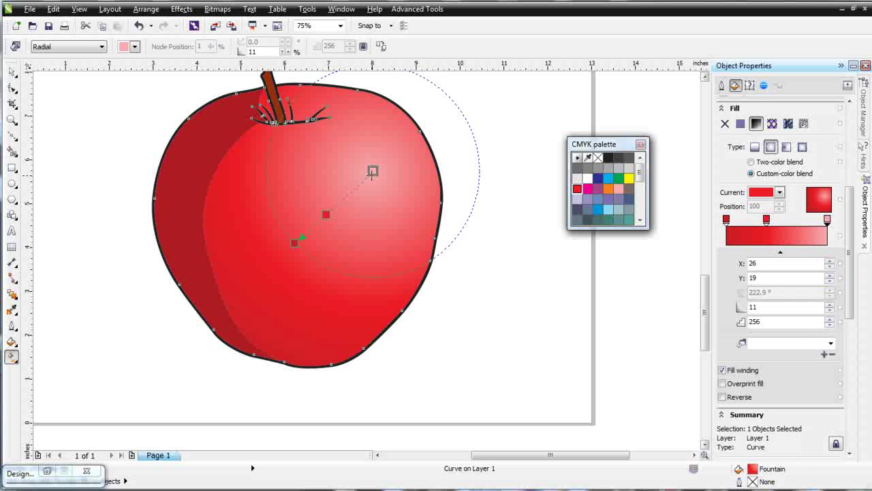
pyautogui.moveTo(326, 214); pyautogui.dragTo(343, 198)
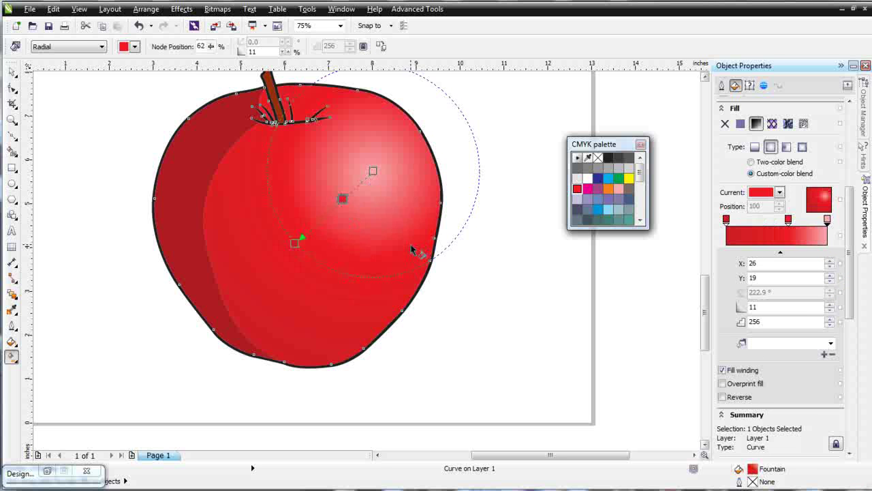
pyautogui.scroll(-1, 330, 276)
pyautogui.click(12, 71)
pyautogui.click(442, 272)
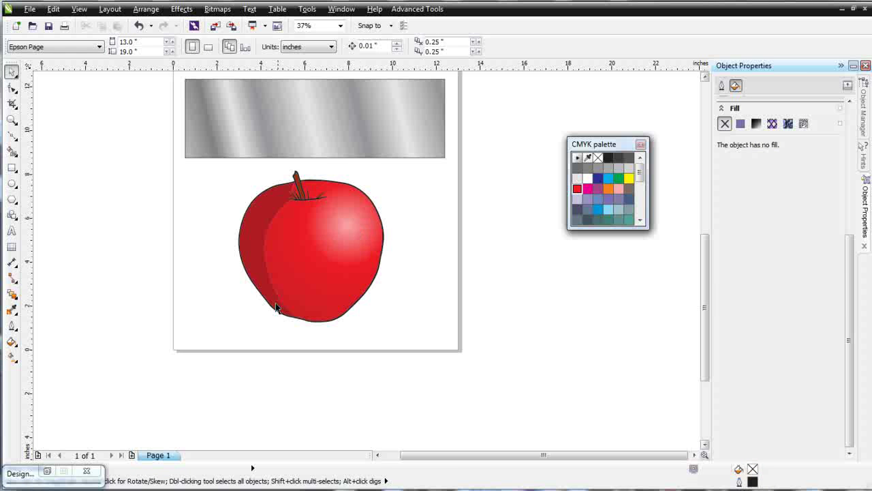
# - Try a linear fountain fill at about 351.6° on the apple's shaded side, blending dark red into red sampled from the apple body
pyautogui.click(253, 232)
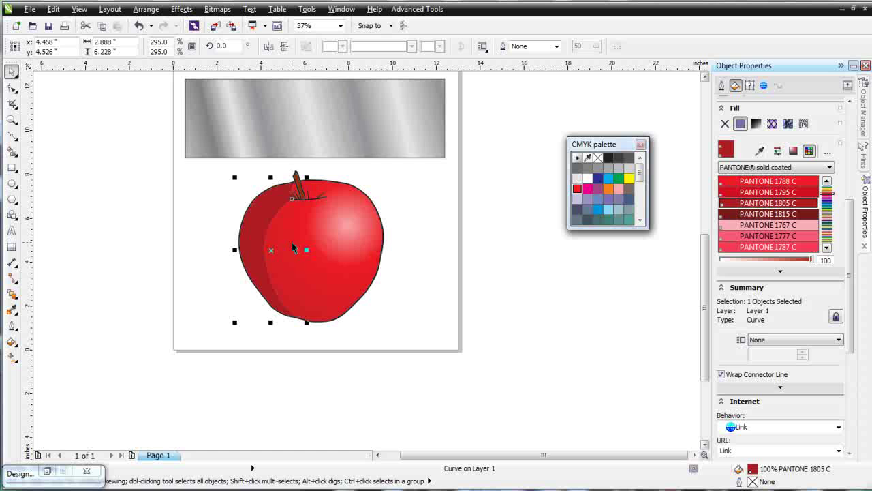
pyautogui.click(13, 356)
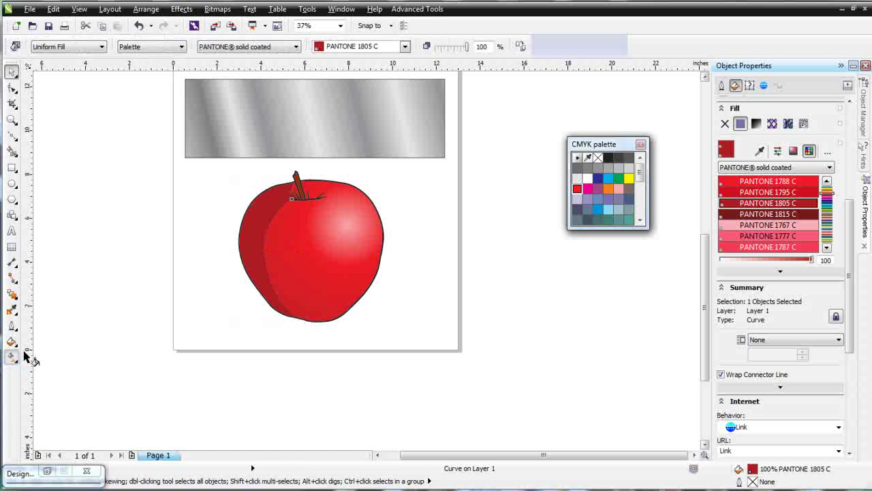
pyautogui.moveTo(245, 246)
pyautogui.mouseDown()
pyautogui.moveTo(266, 251)
pyautogui.moveTo(260, 248)
pyautogui.mouseUp()
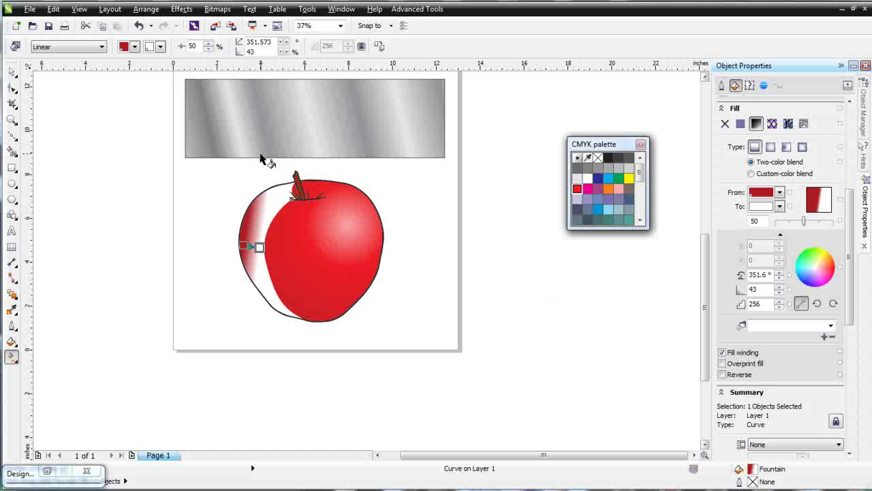
pyautogui.click(12, 72)
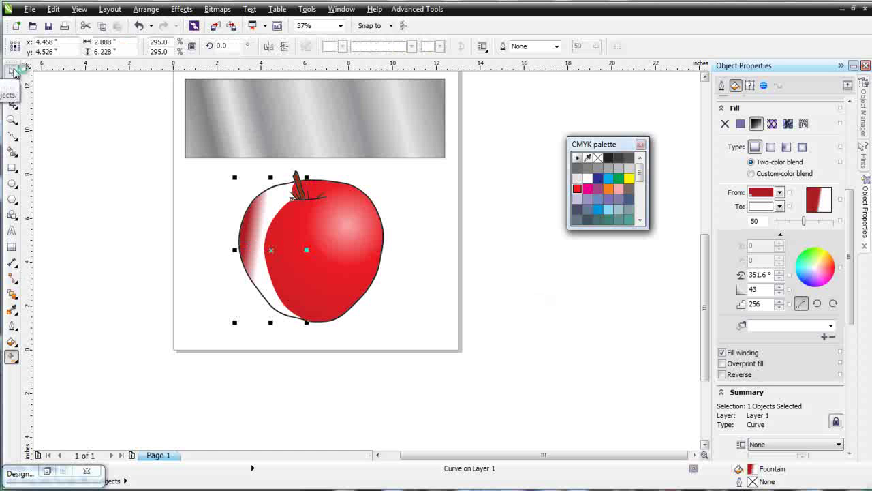
pyautogui.click(780, 207)
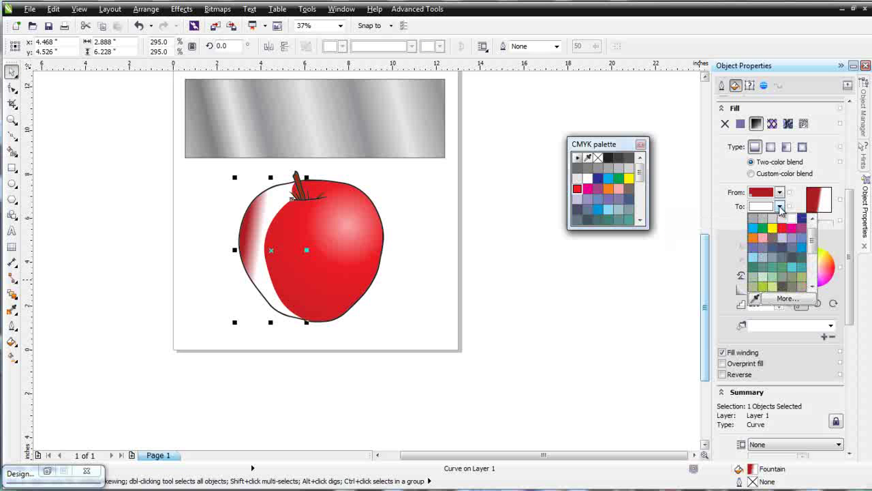
pyautogui.click(756, 300)
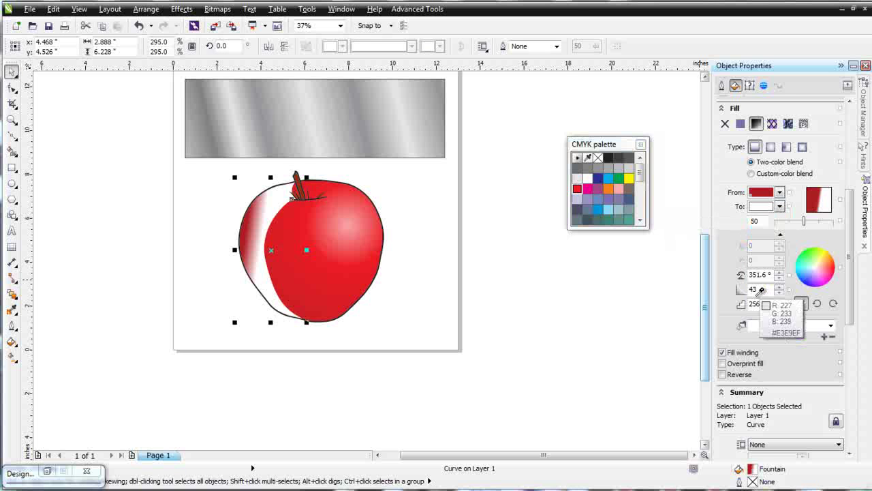
pyautogui.click(274, 235)
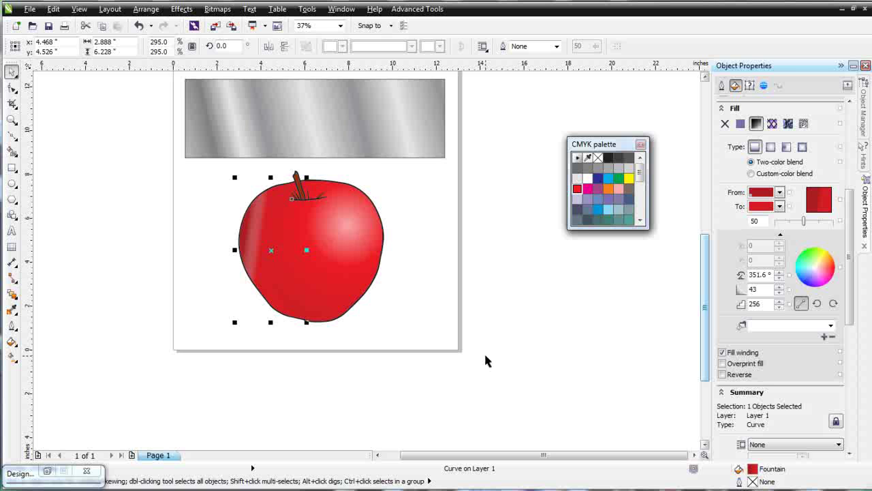
# - Undo the fountain fill on the apple's shaded side and deselect the shape
pyautogui.hotkey('ctrl', 'z')
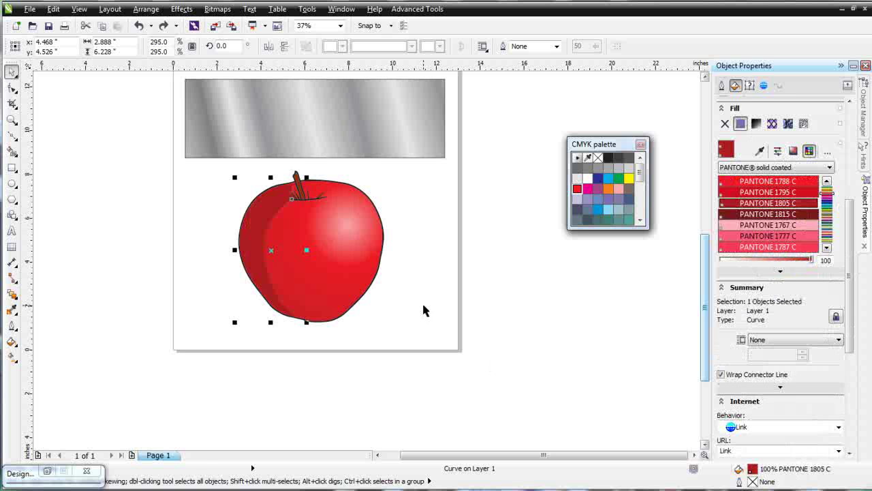
pyautogui.click(441, 374)
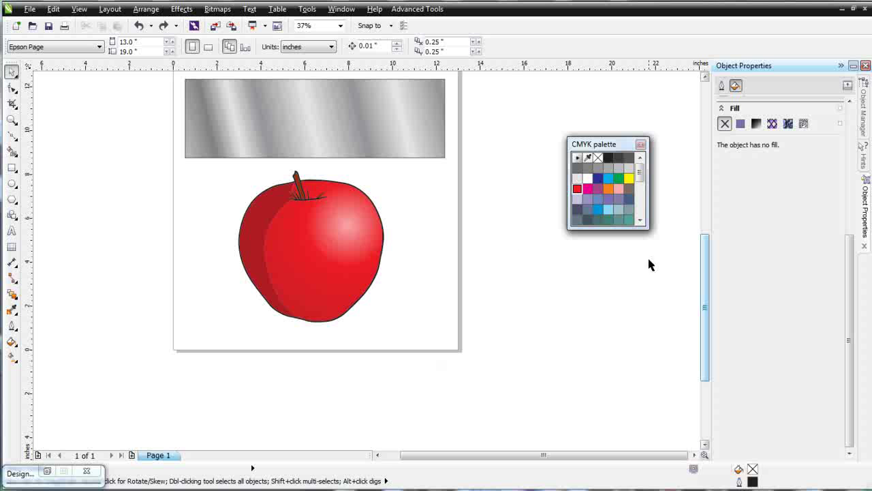
pyautogui.moveTo(707, 273); pyautogui.dragTo(704, 216)
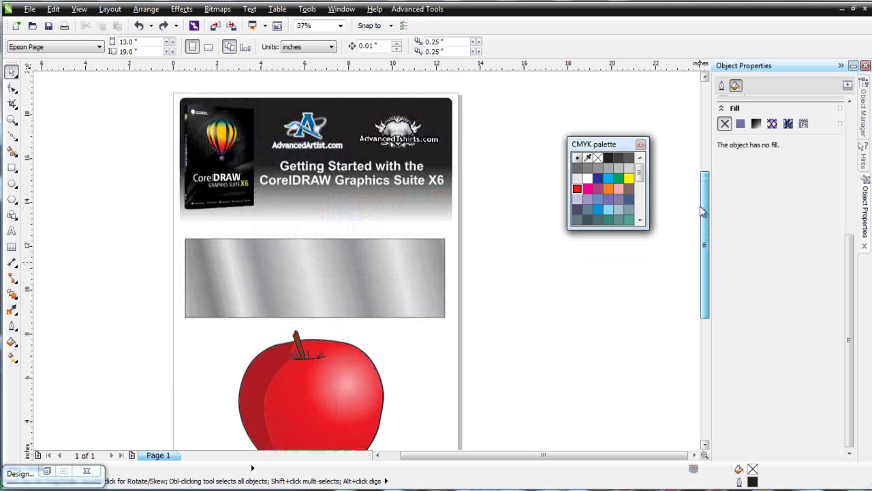